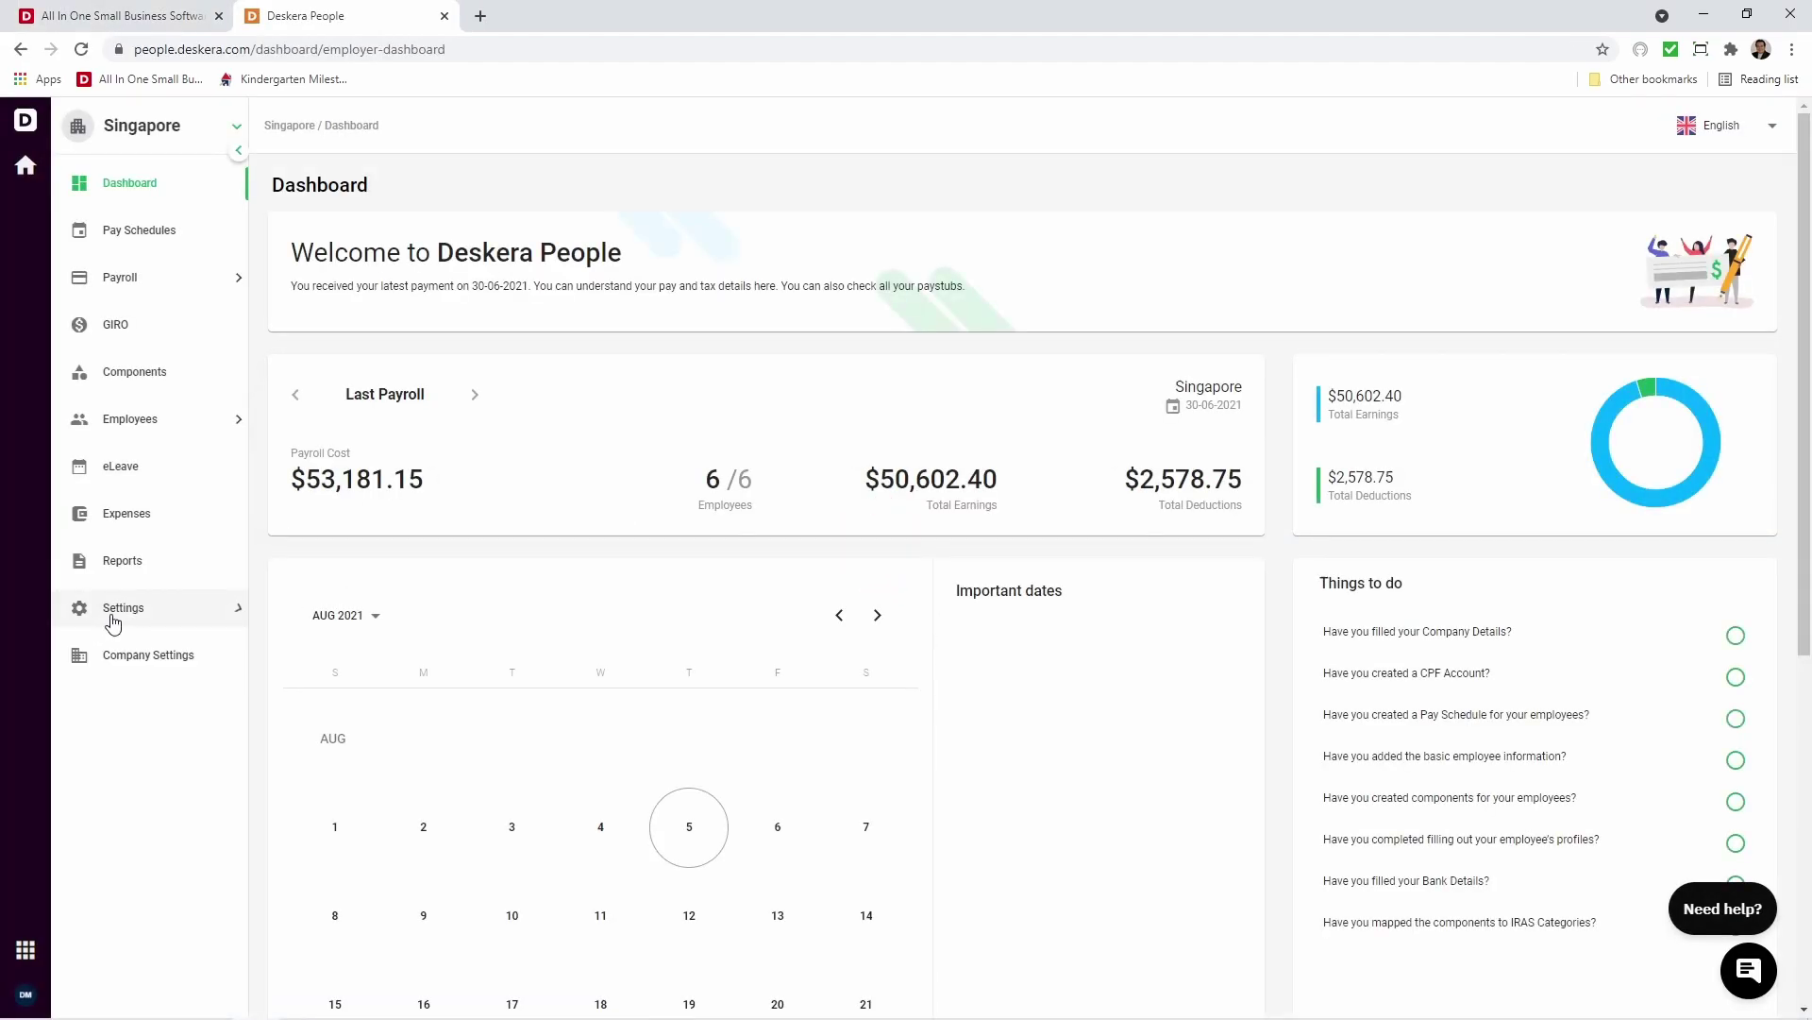
Turn on the Deskera Books integration in Integration Settings, with journal entries posting on Pay Date
click(153, 983)
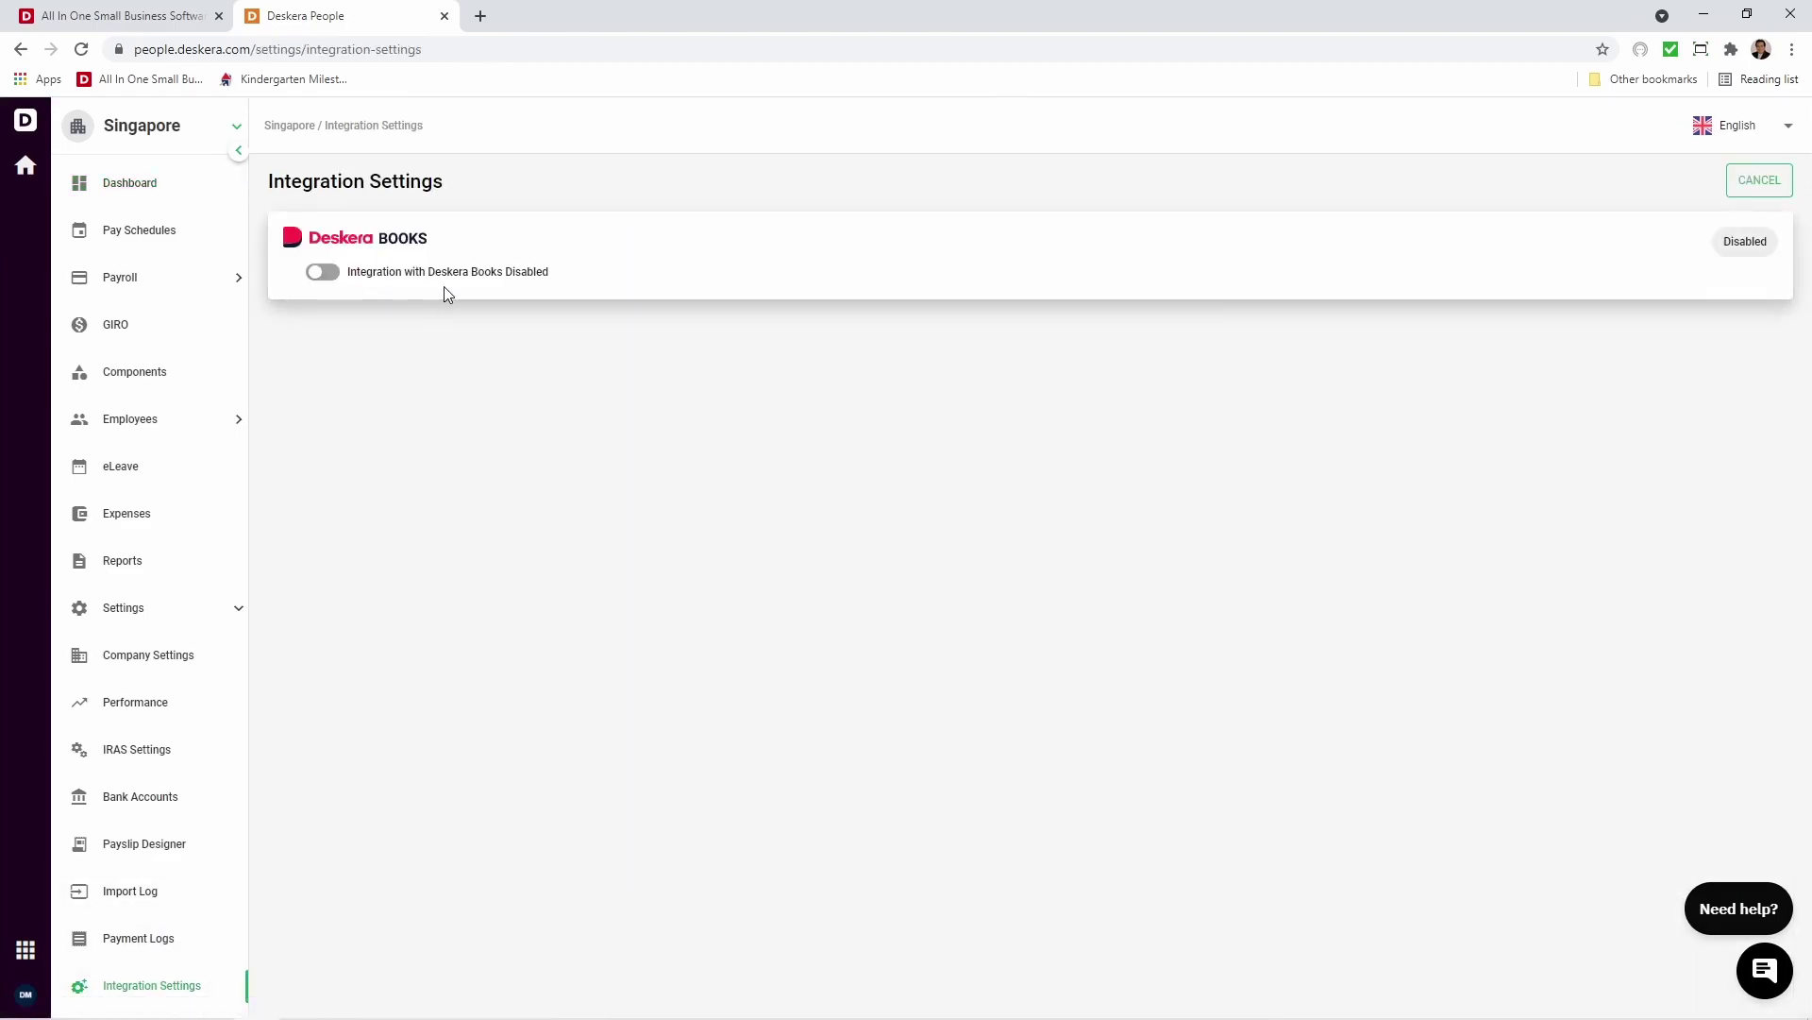
click(322, 273)
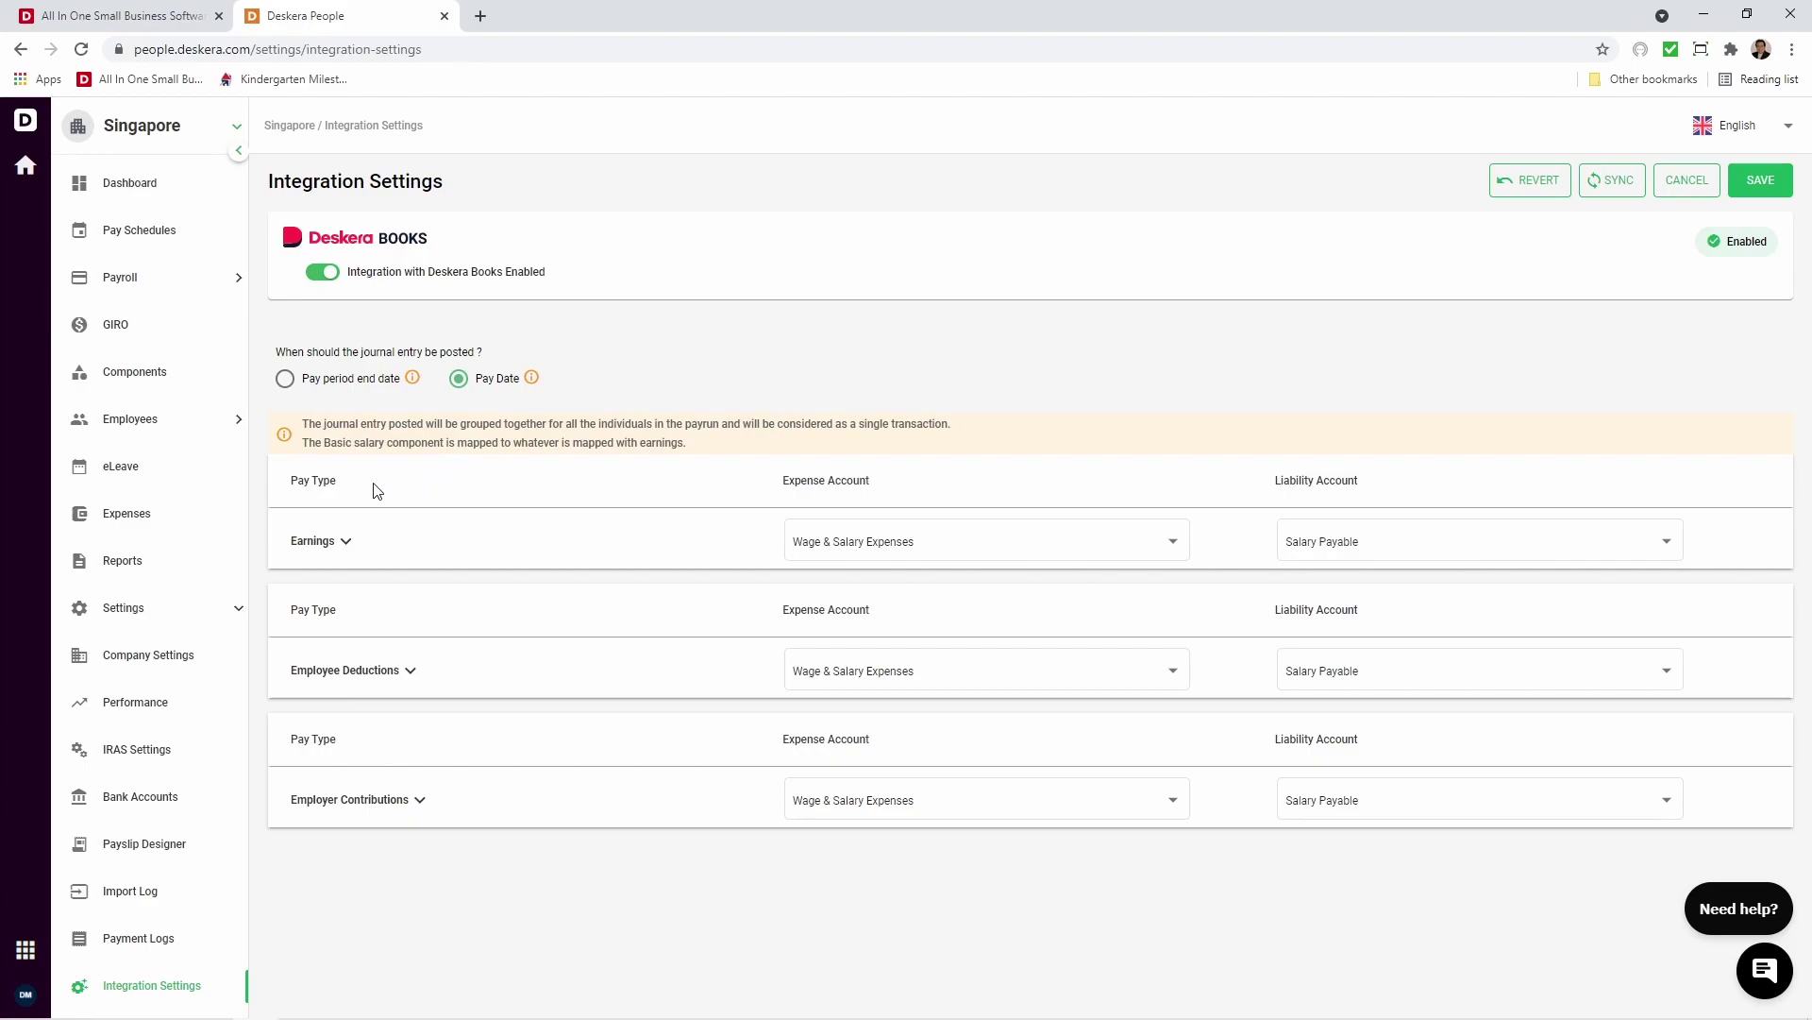
Map Earnings to Wage & Salary Expenses (expense) and Salary Payable (liability)
click(927, 536)
click(930, 540)
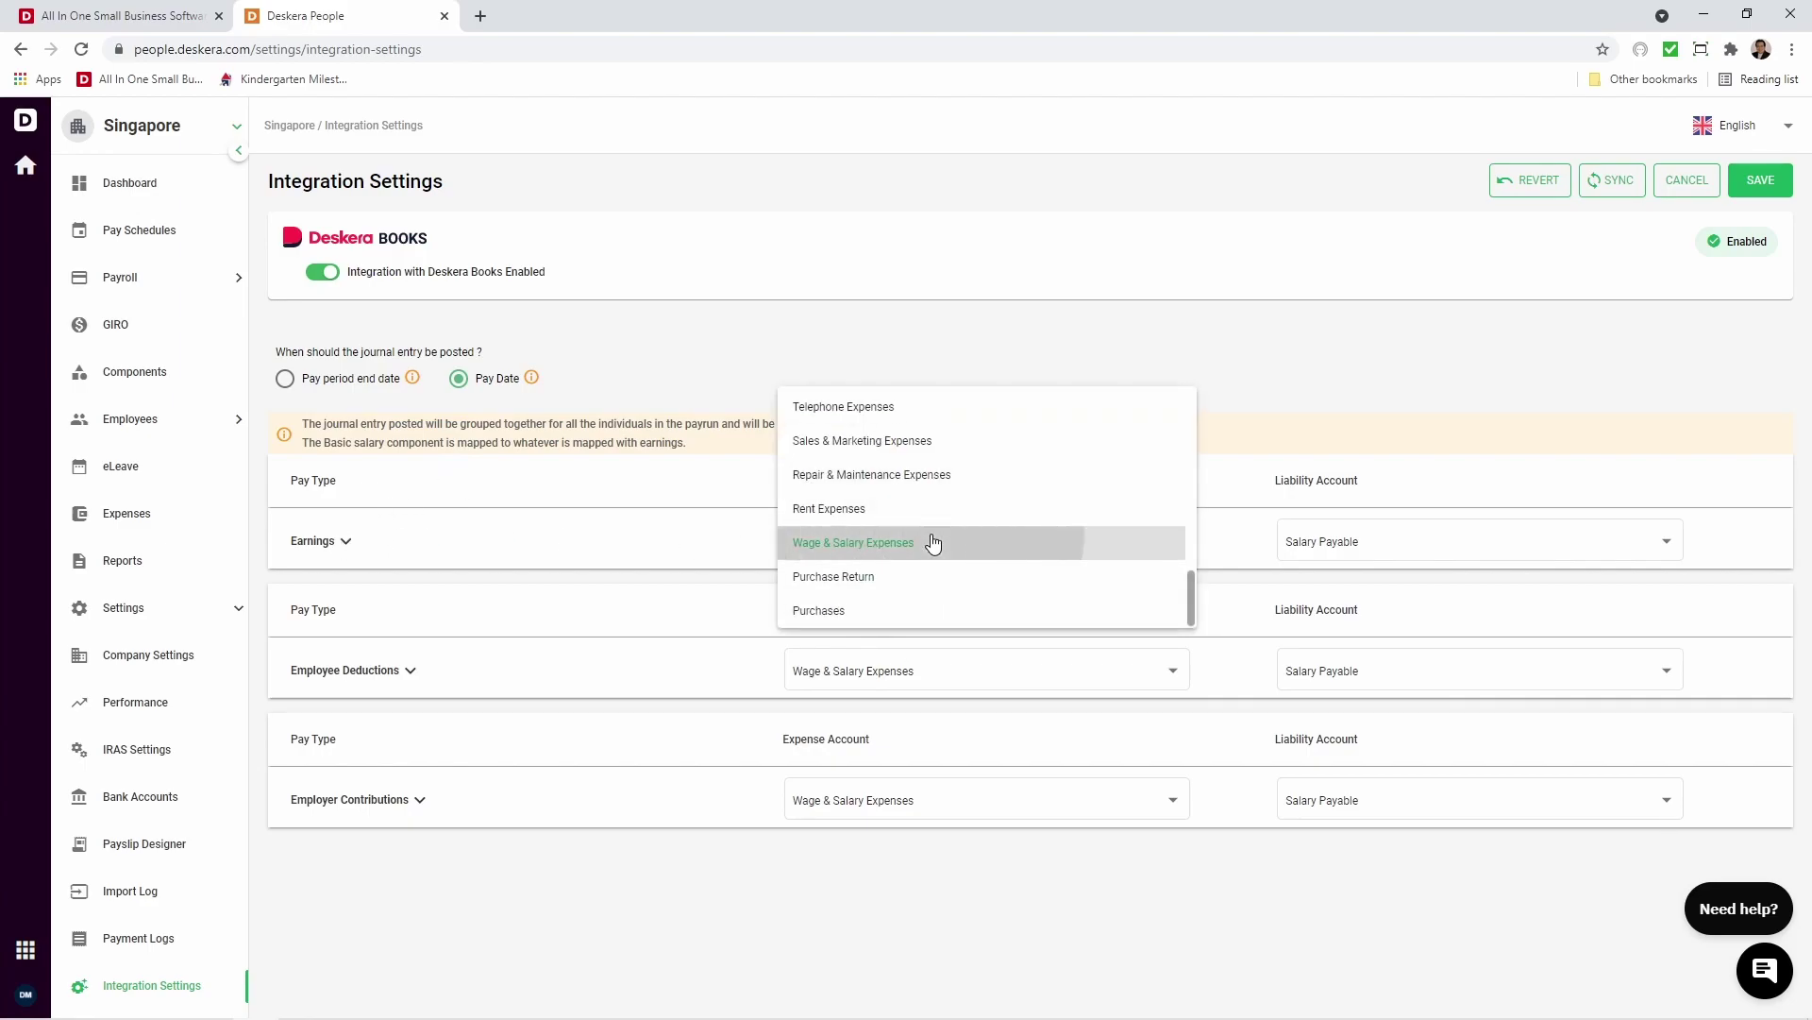
click(1338, 547)
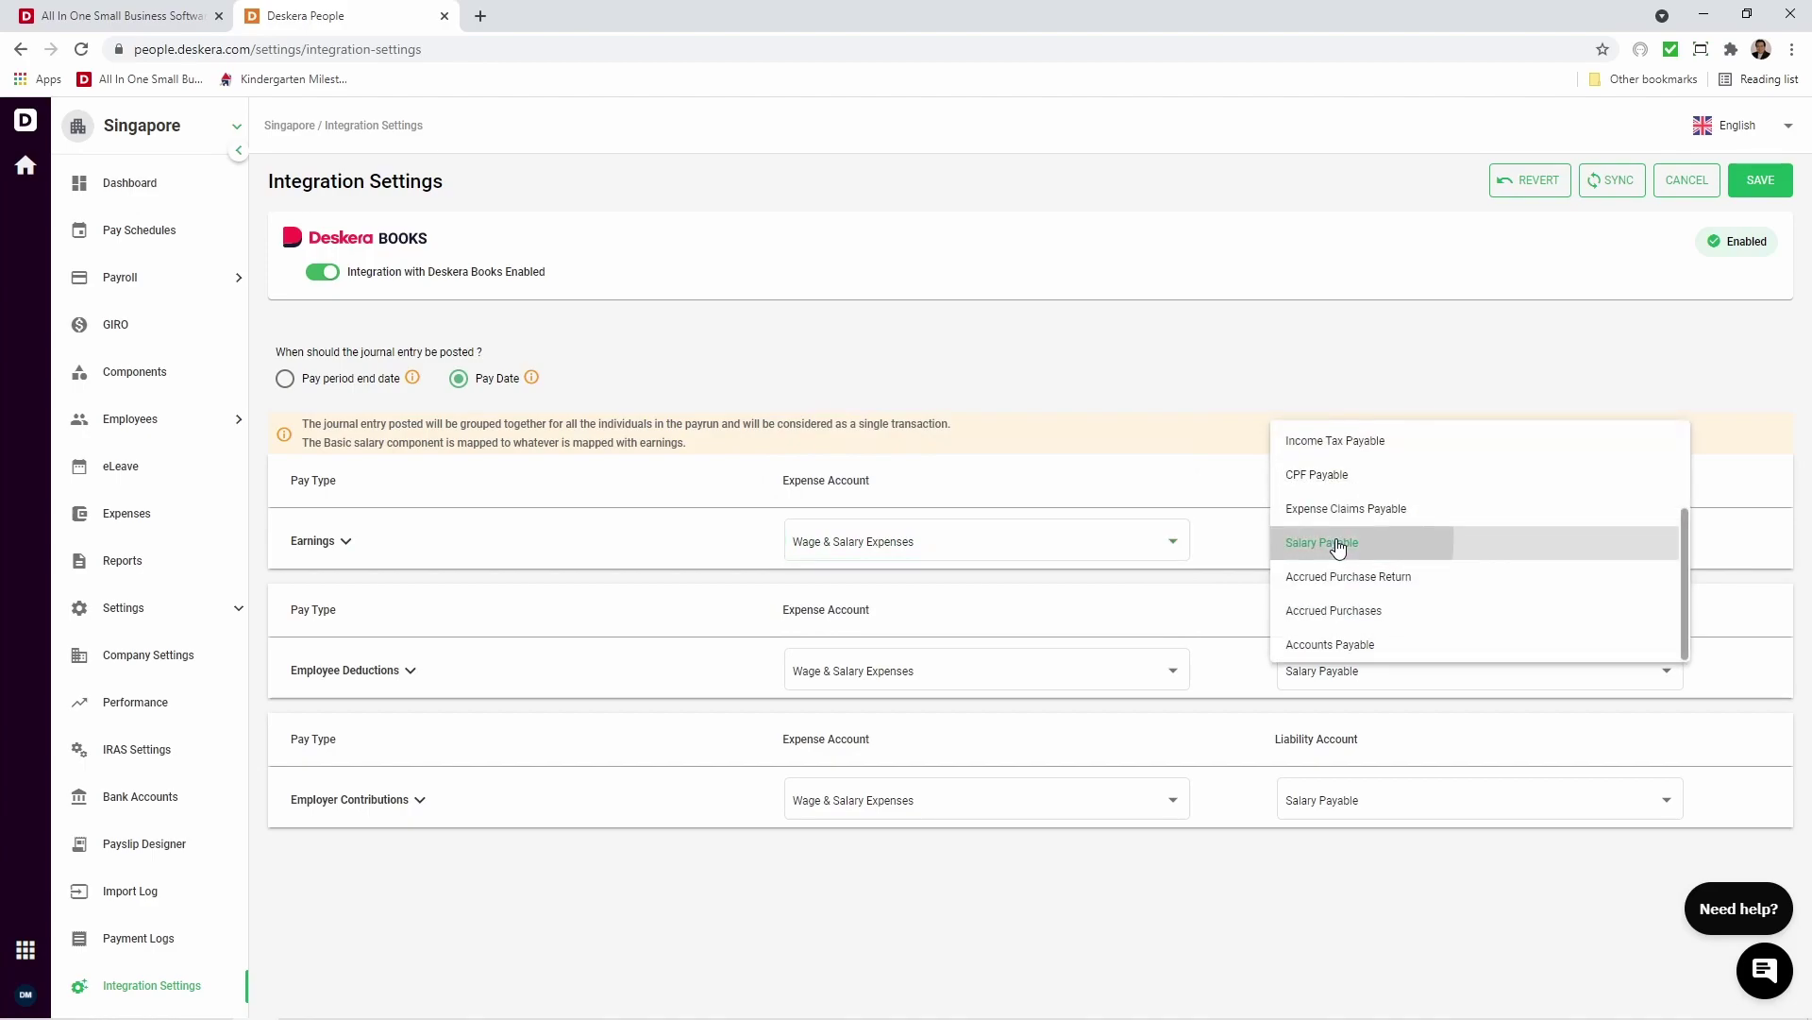
click(1339, 544)
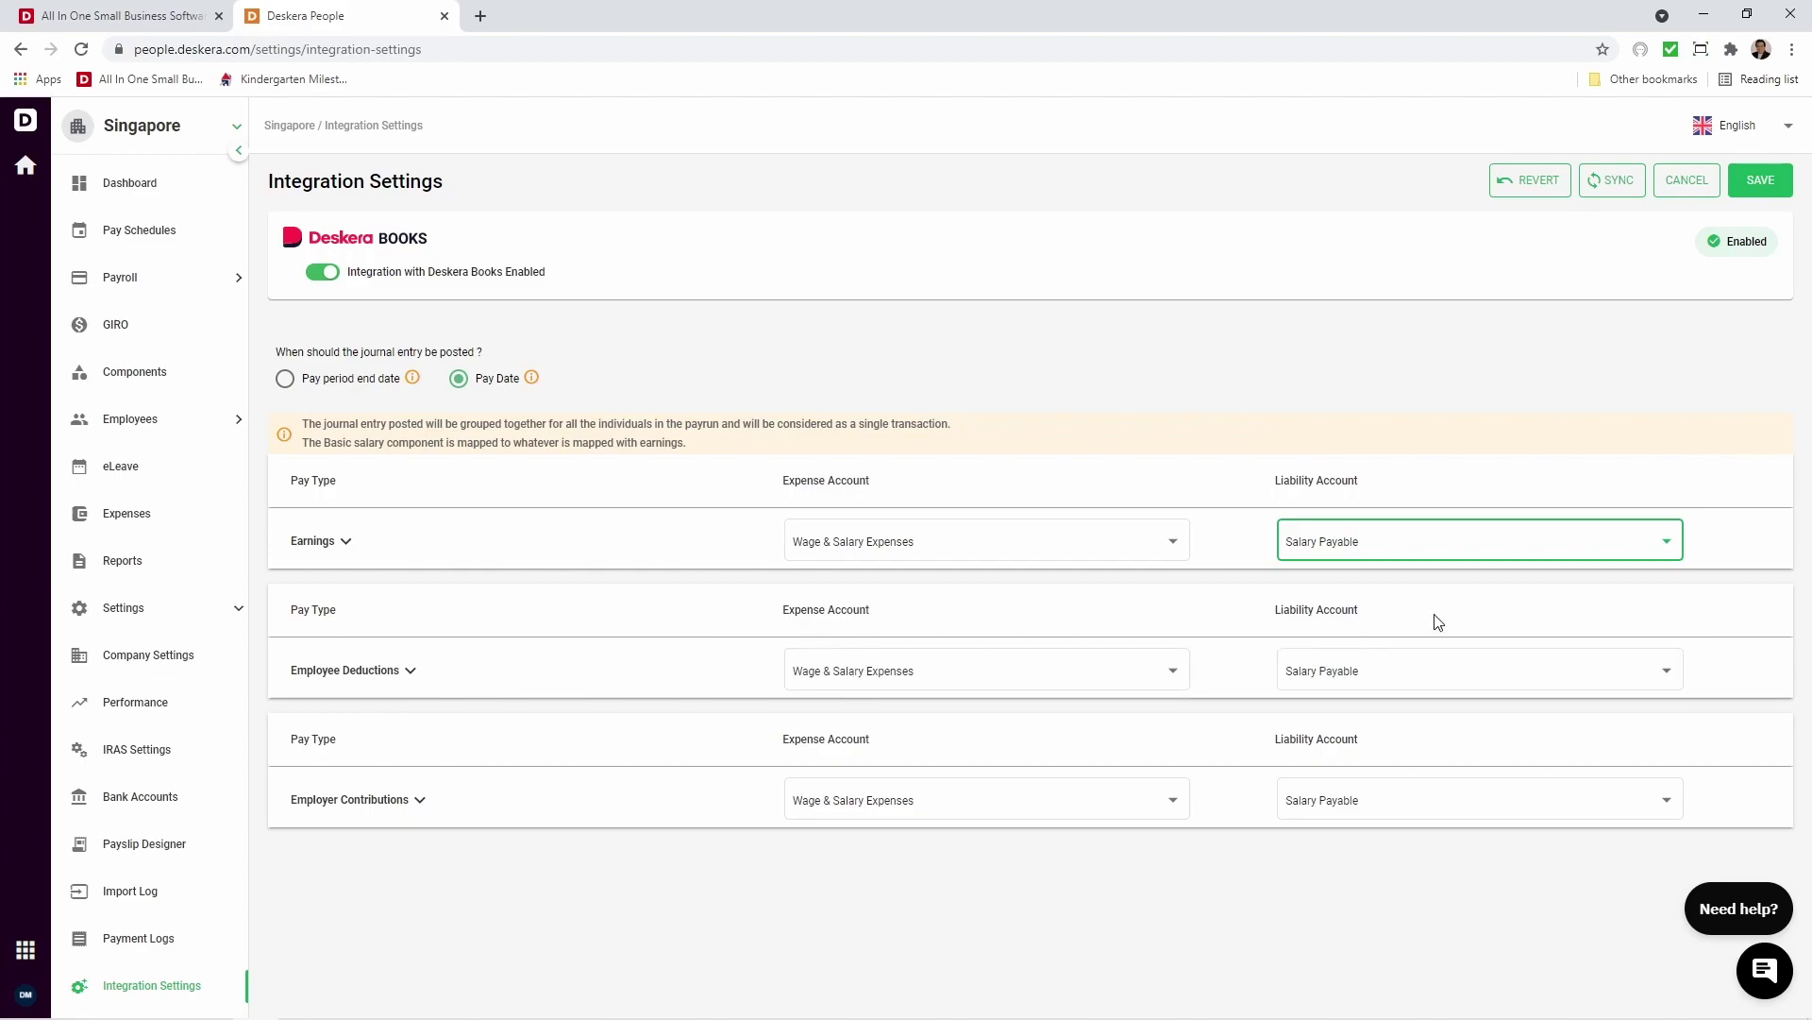
Map Employee Deductions to Wage & Salary Expenses and Salary Payable
click(923, 670)
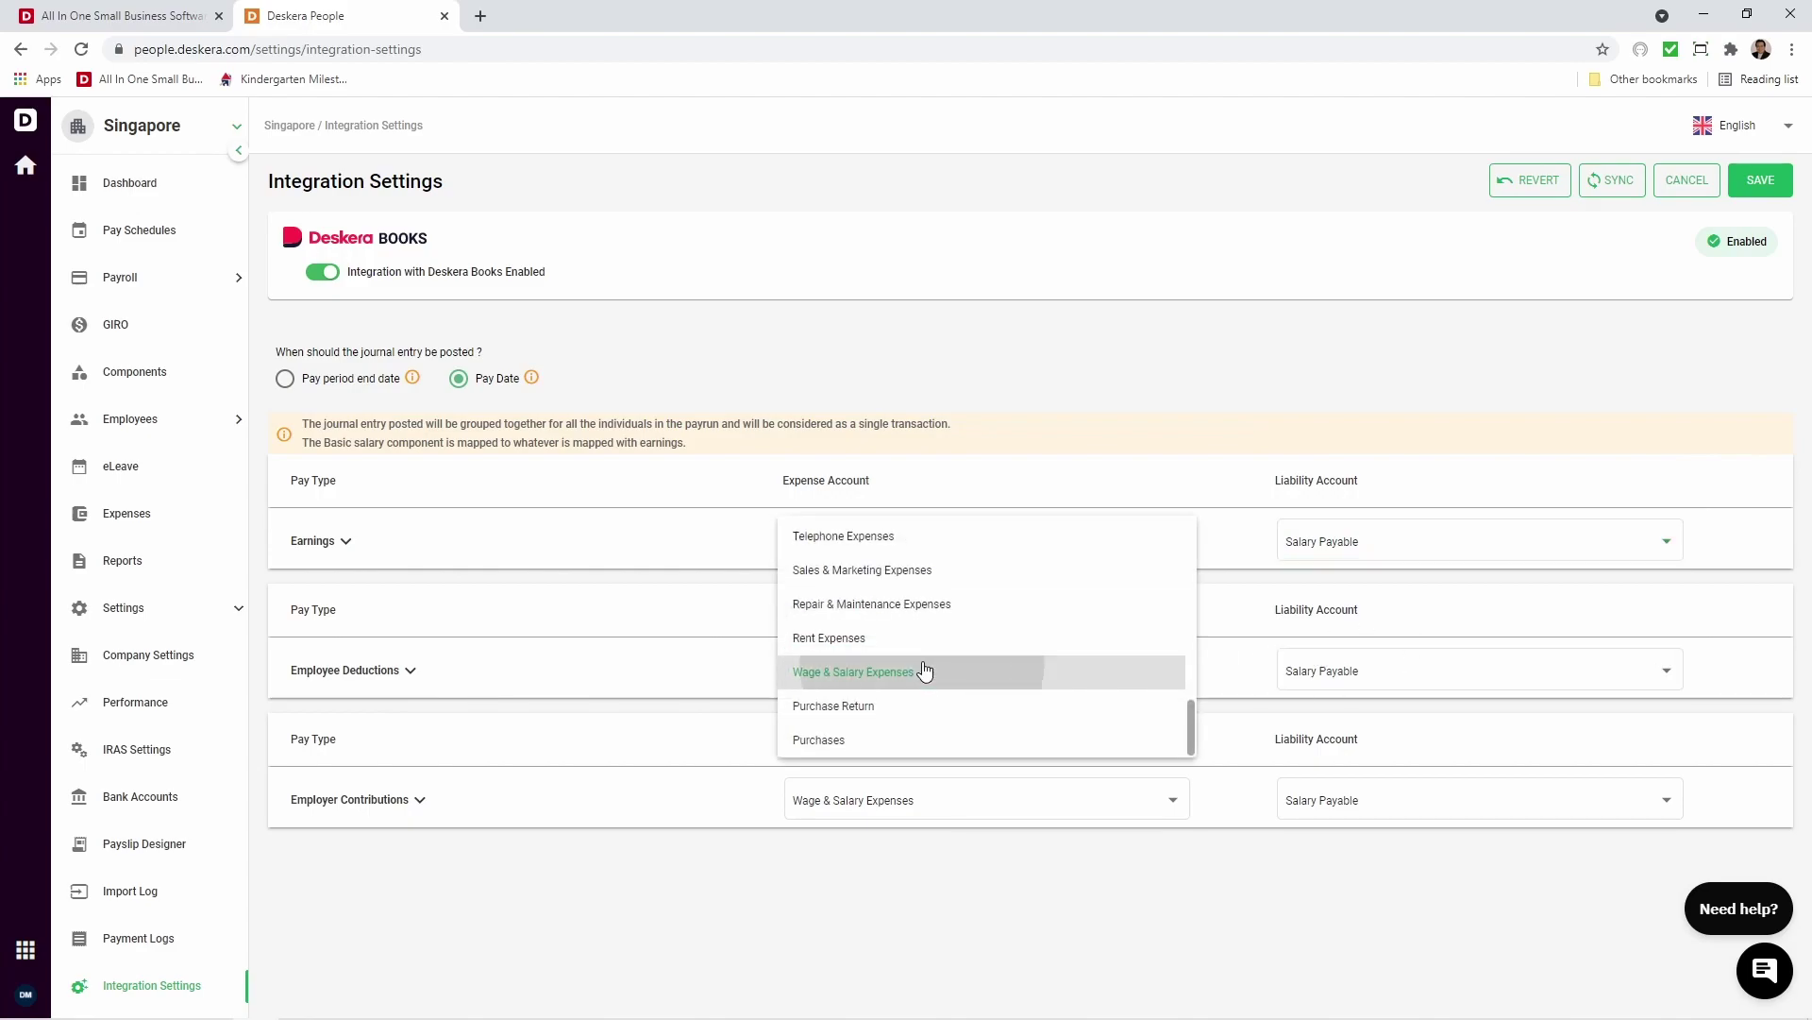
click(924, 670)
click(1312, 676)
click(1303, 676)
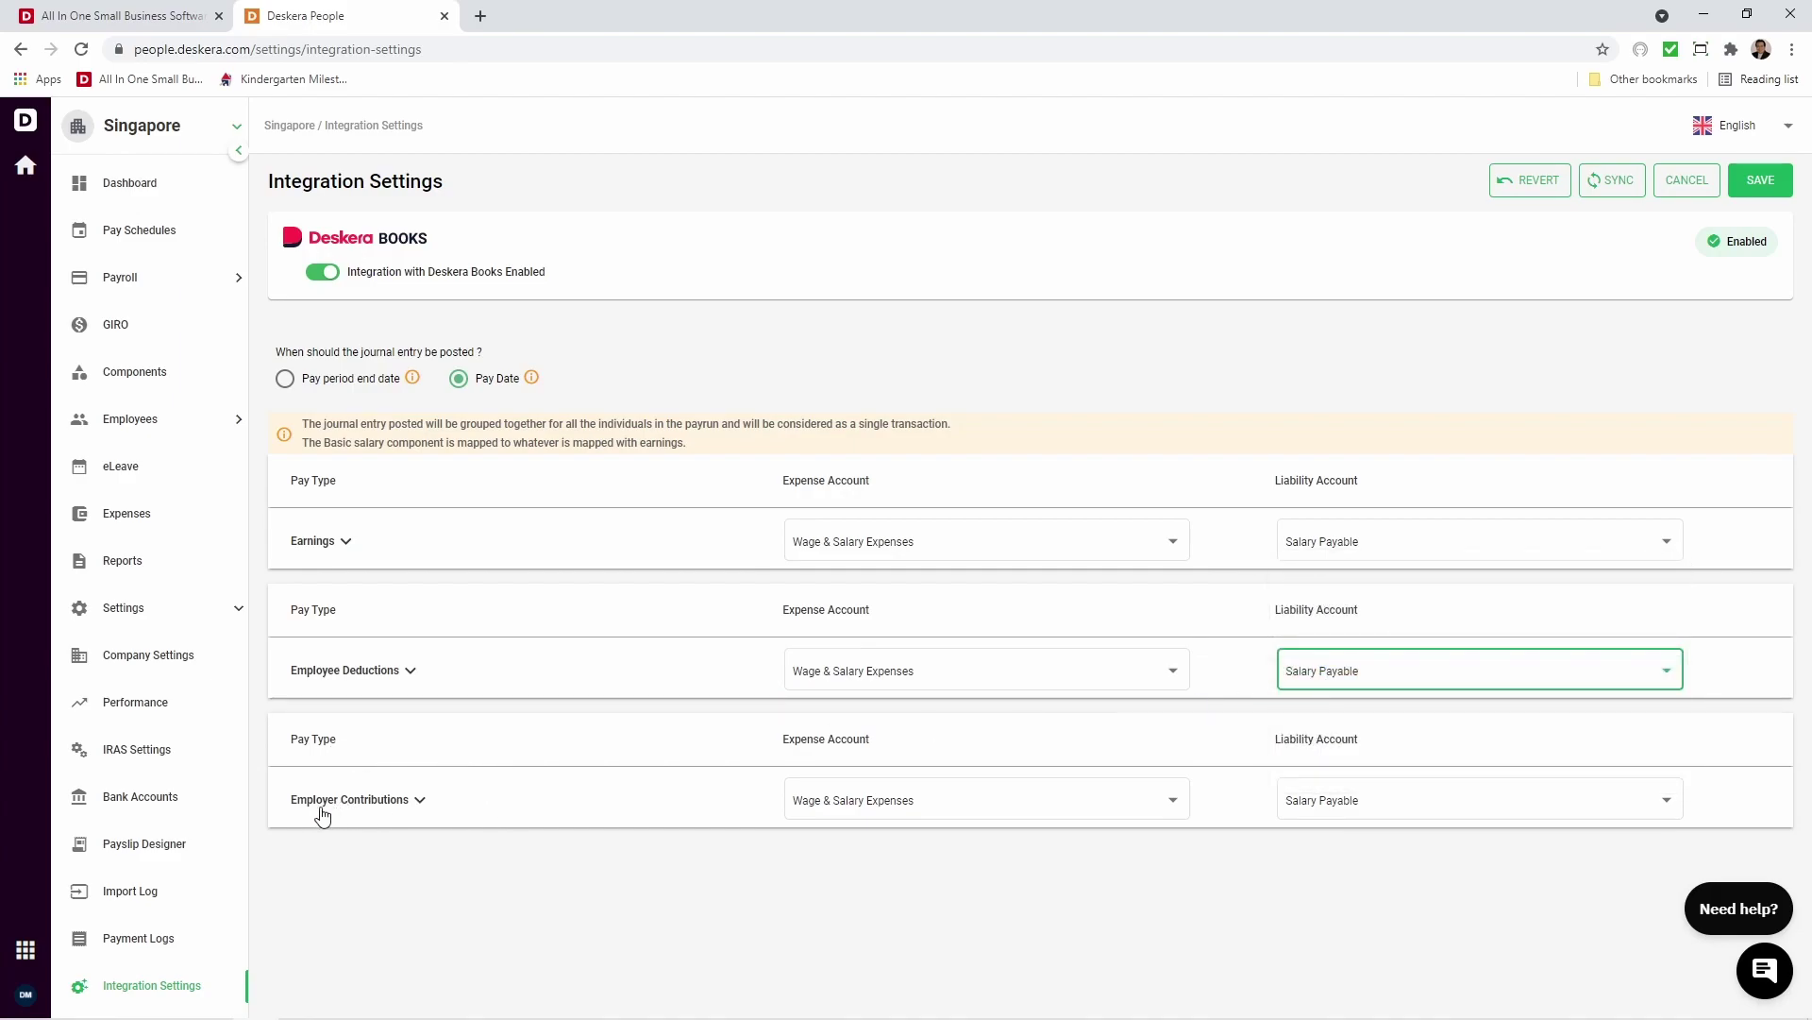
Map Employer Contributions to Wage & Salary Expenses and Salary Payable, then save the settings
click(879, 809)
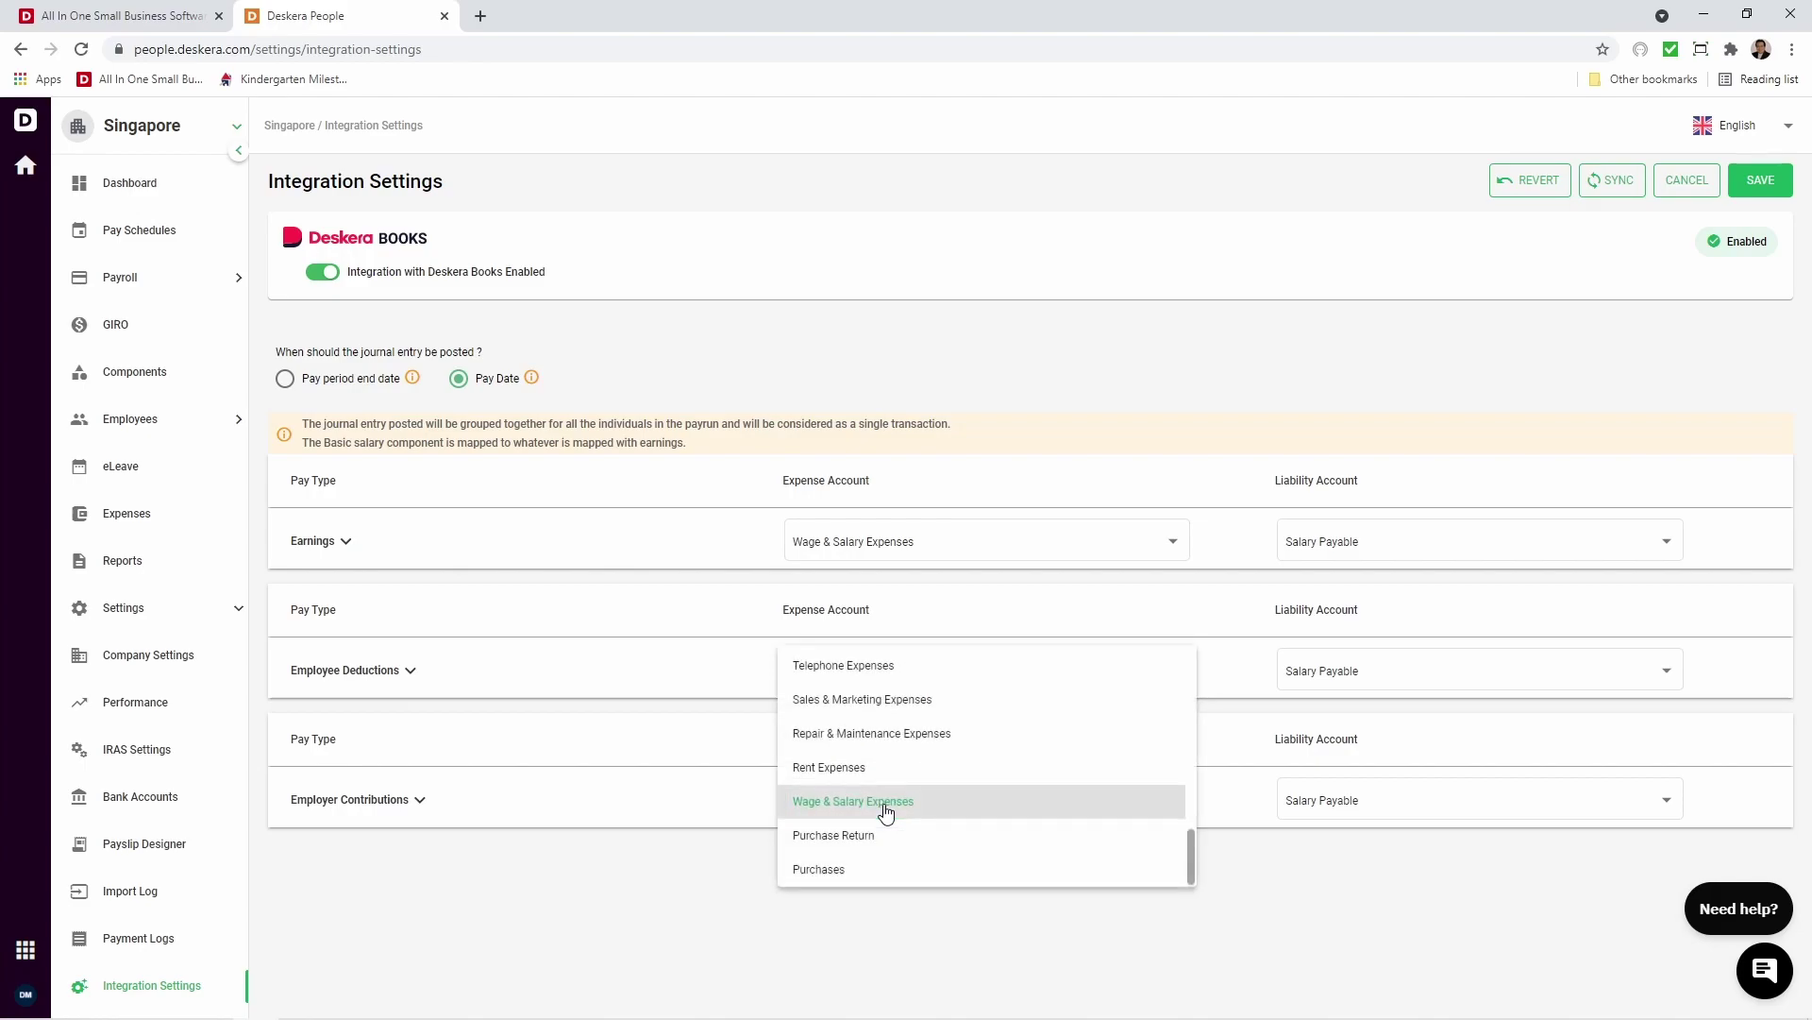
click(896, 800)
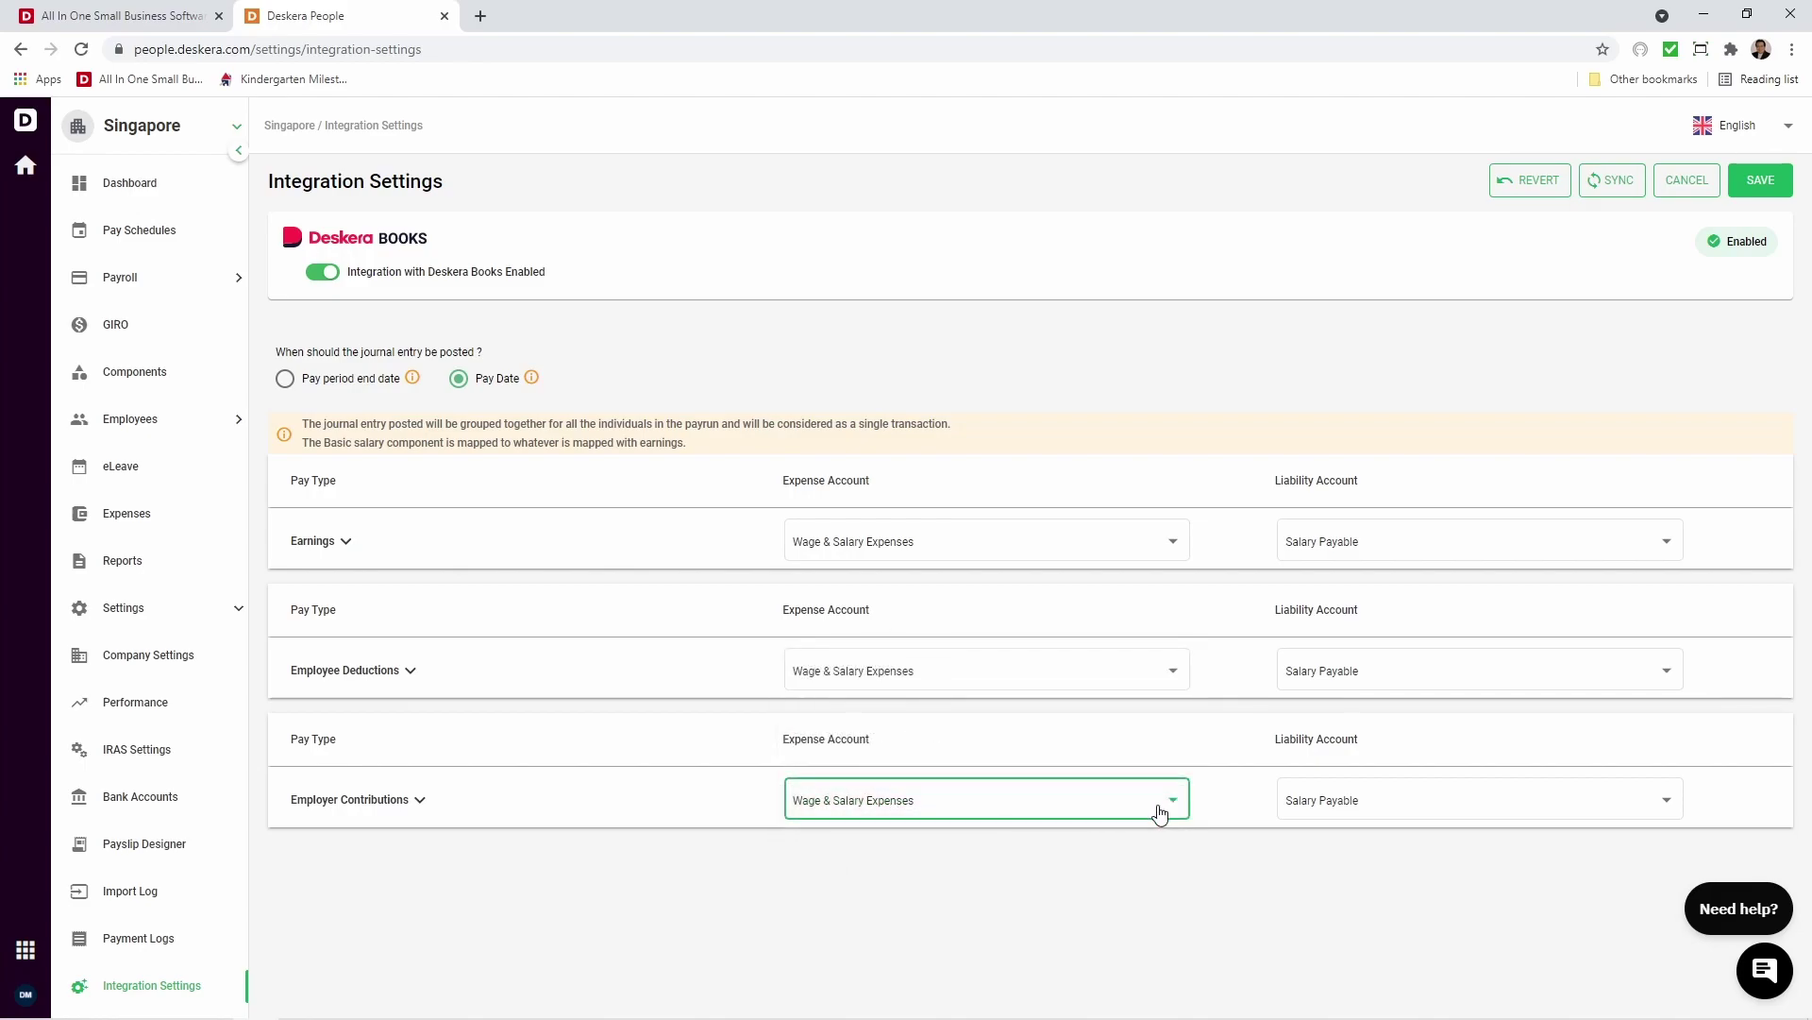
click(1319, 809)
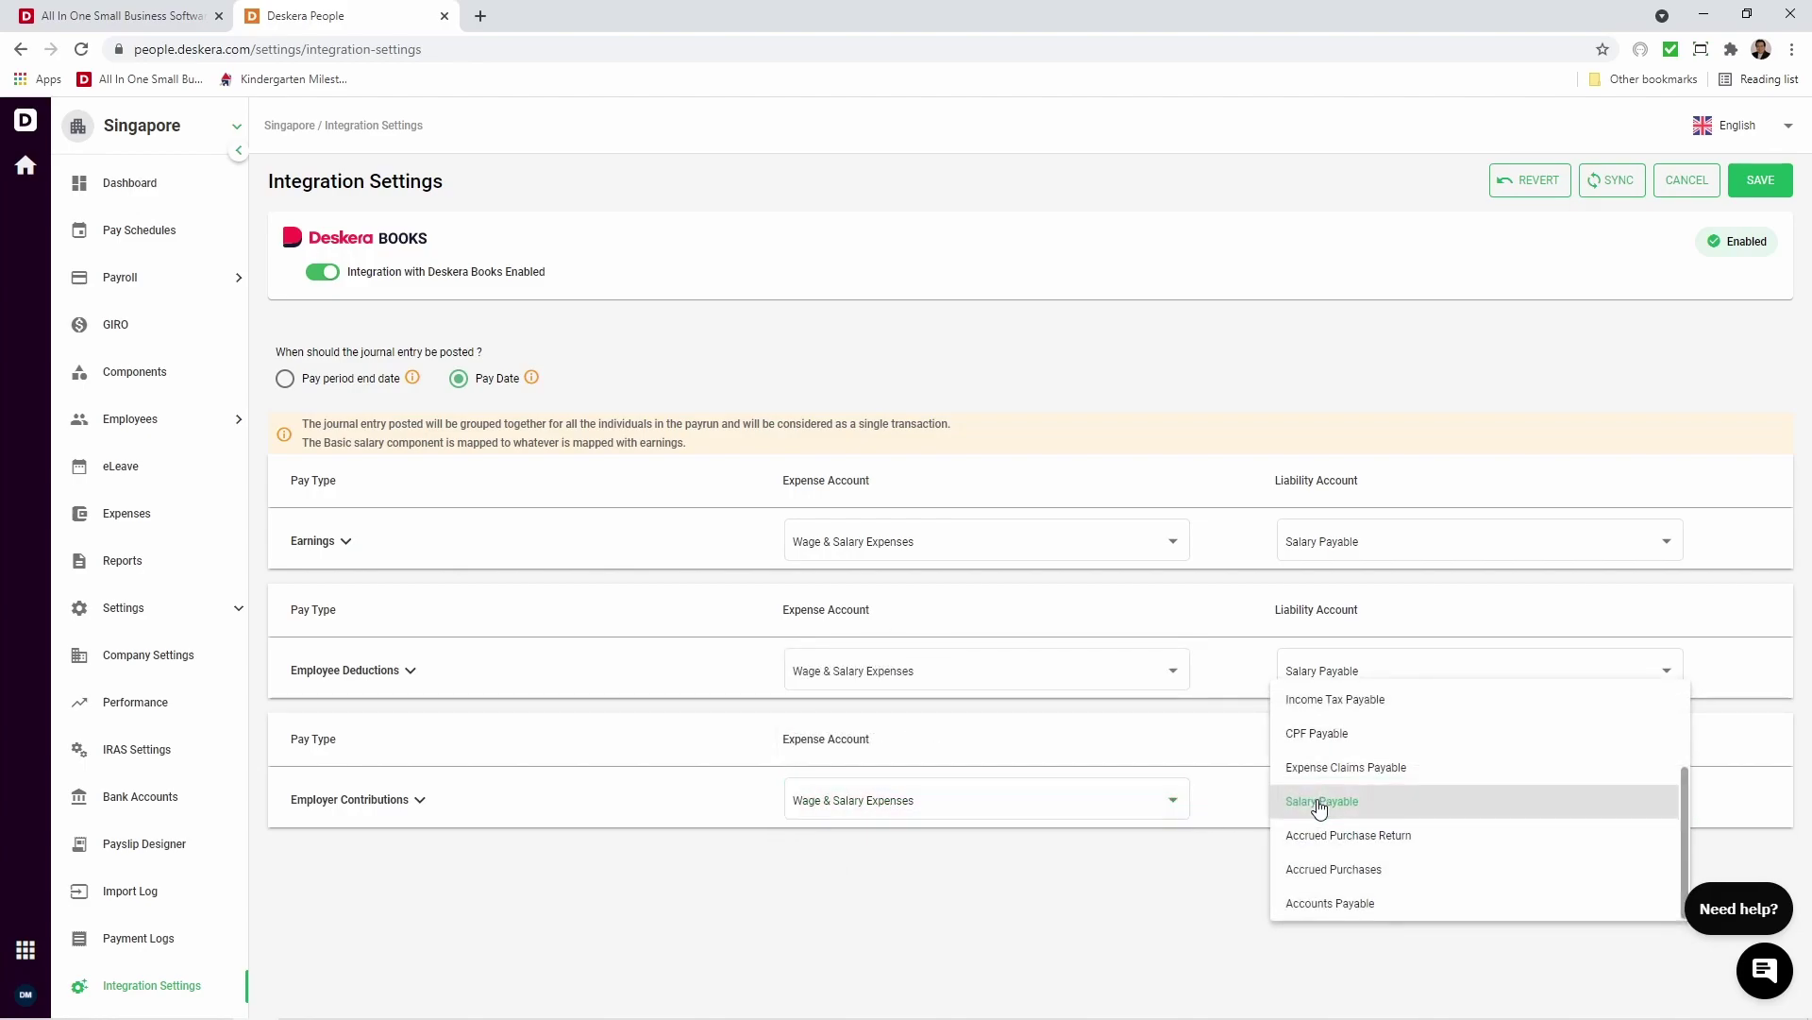
click(1318, 803)
click(1774, 184)
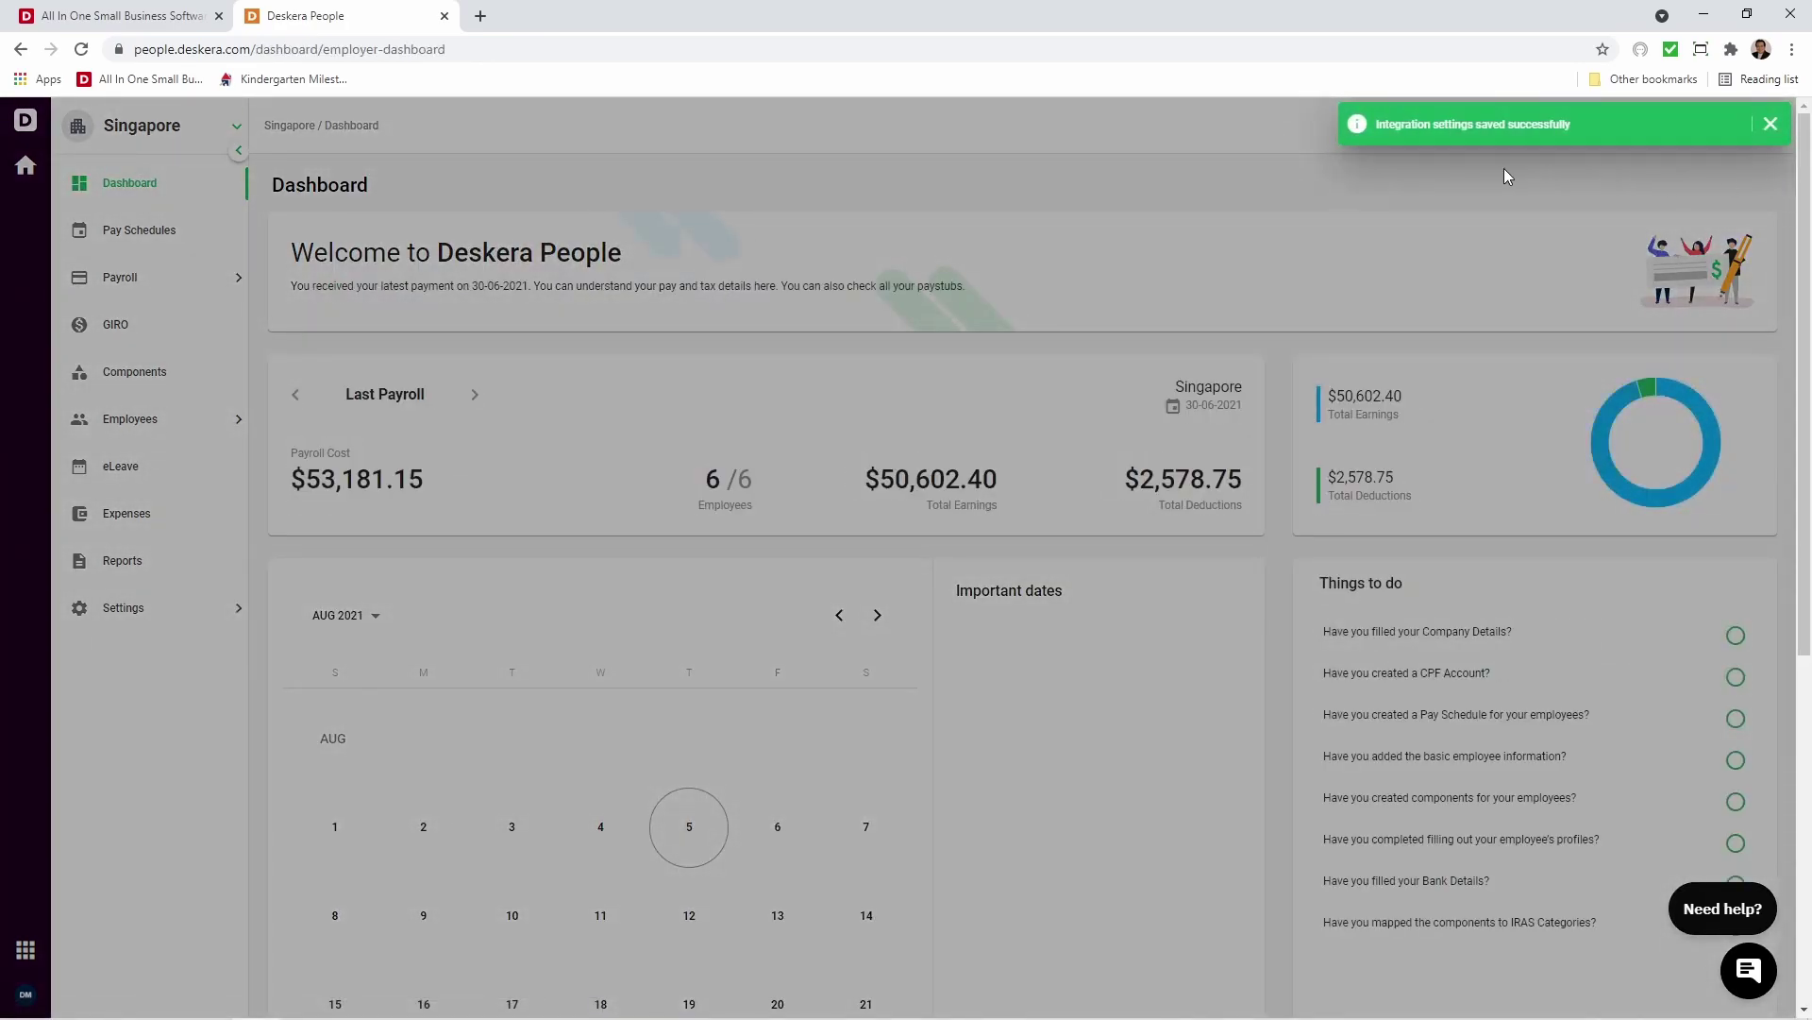
Dismiss the saved message and return to Settings > Integration Settings
click(1768, 126)
click(123, 607)
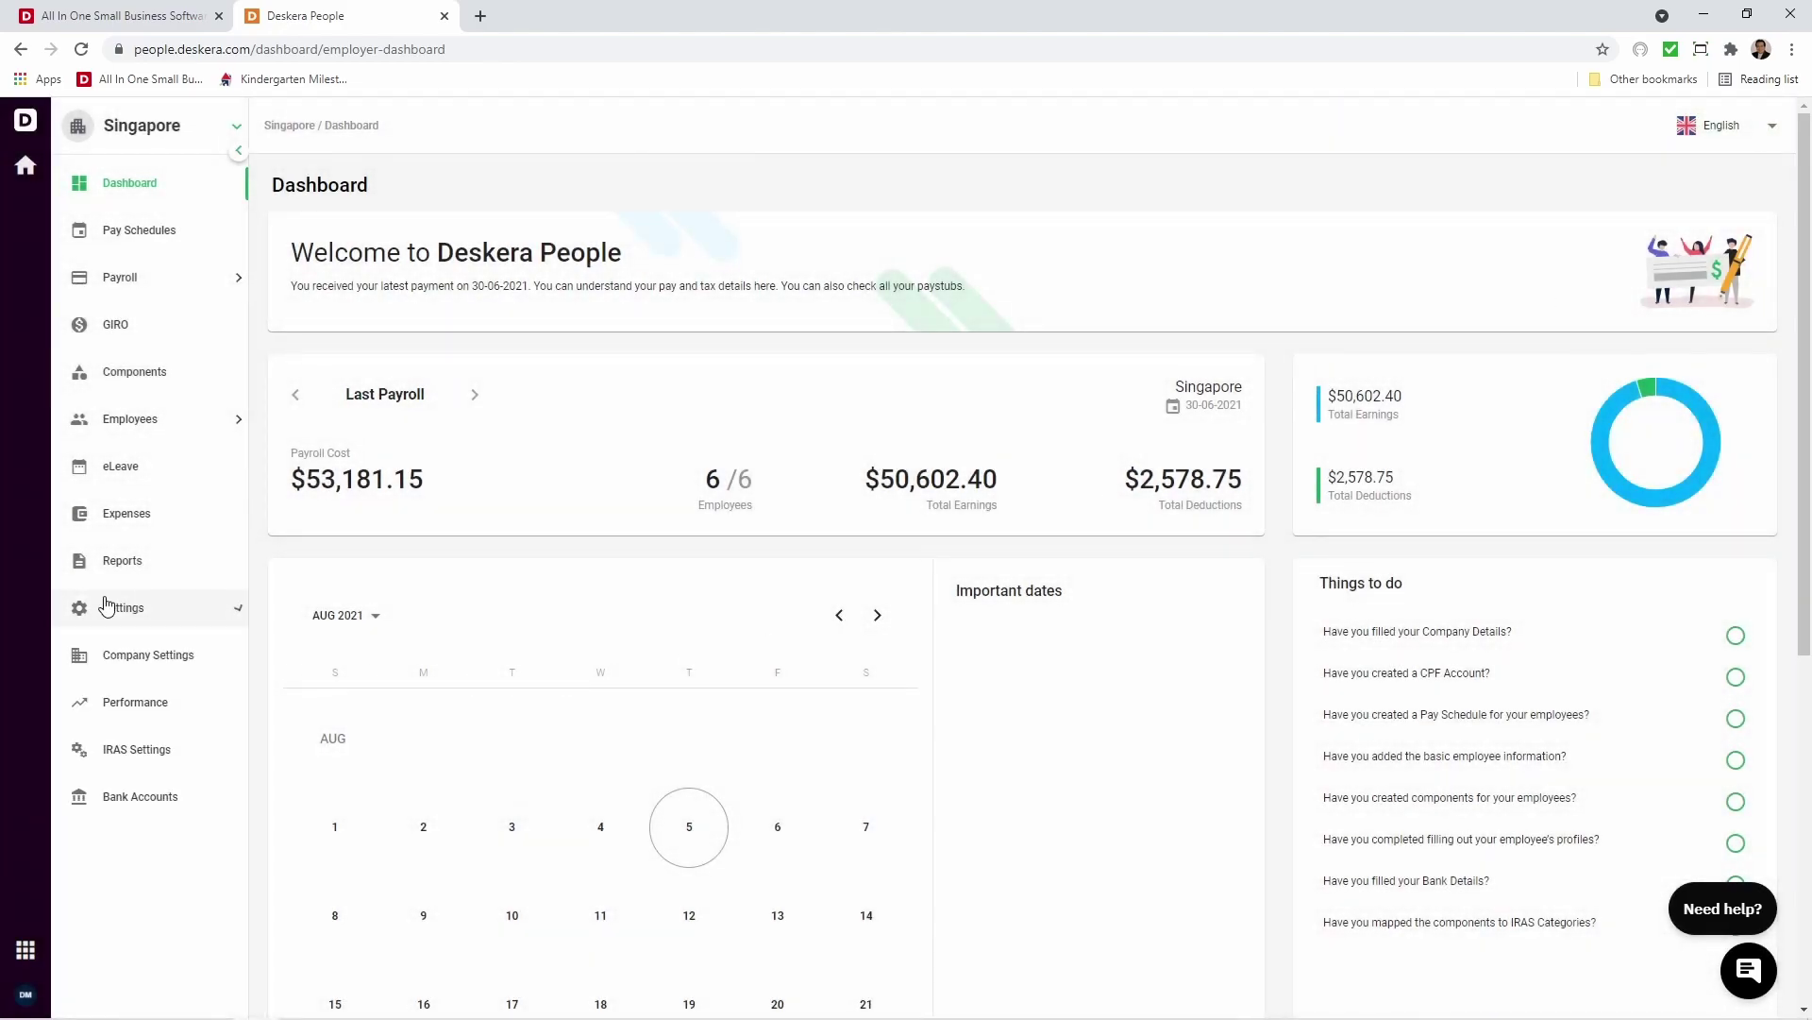
click(143, 985)
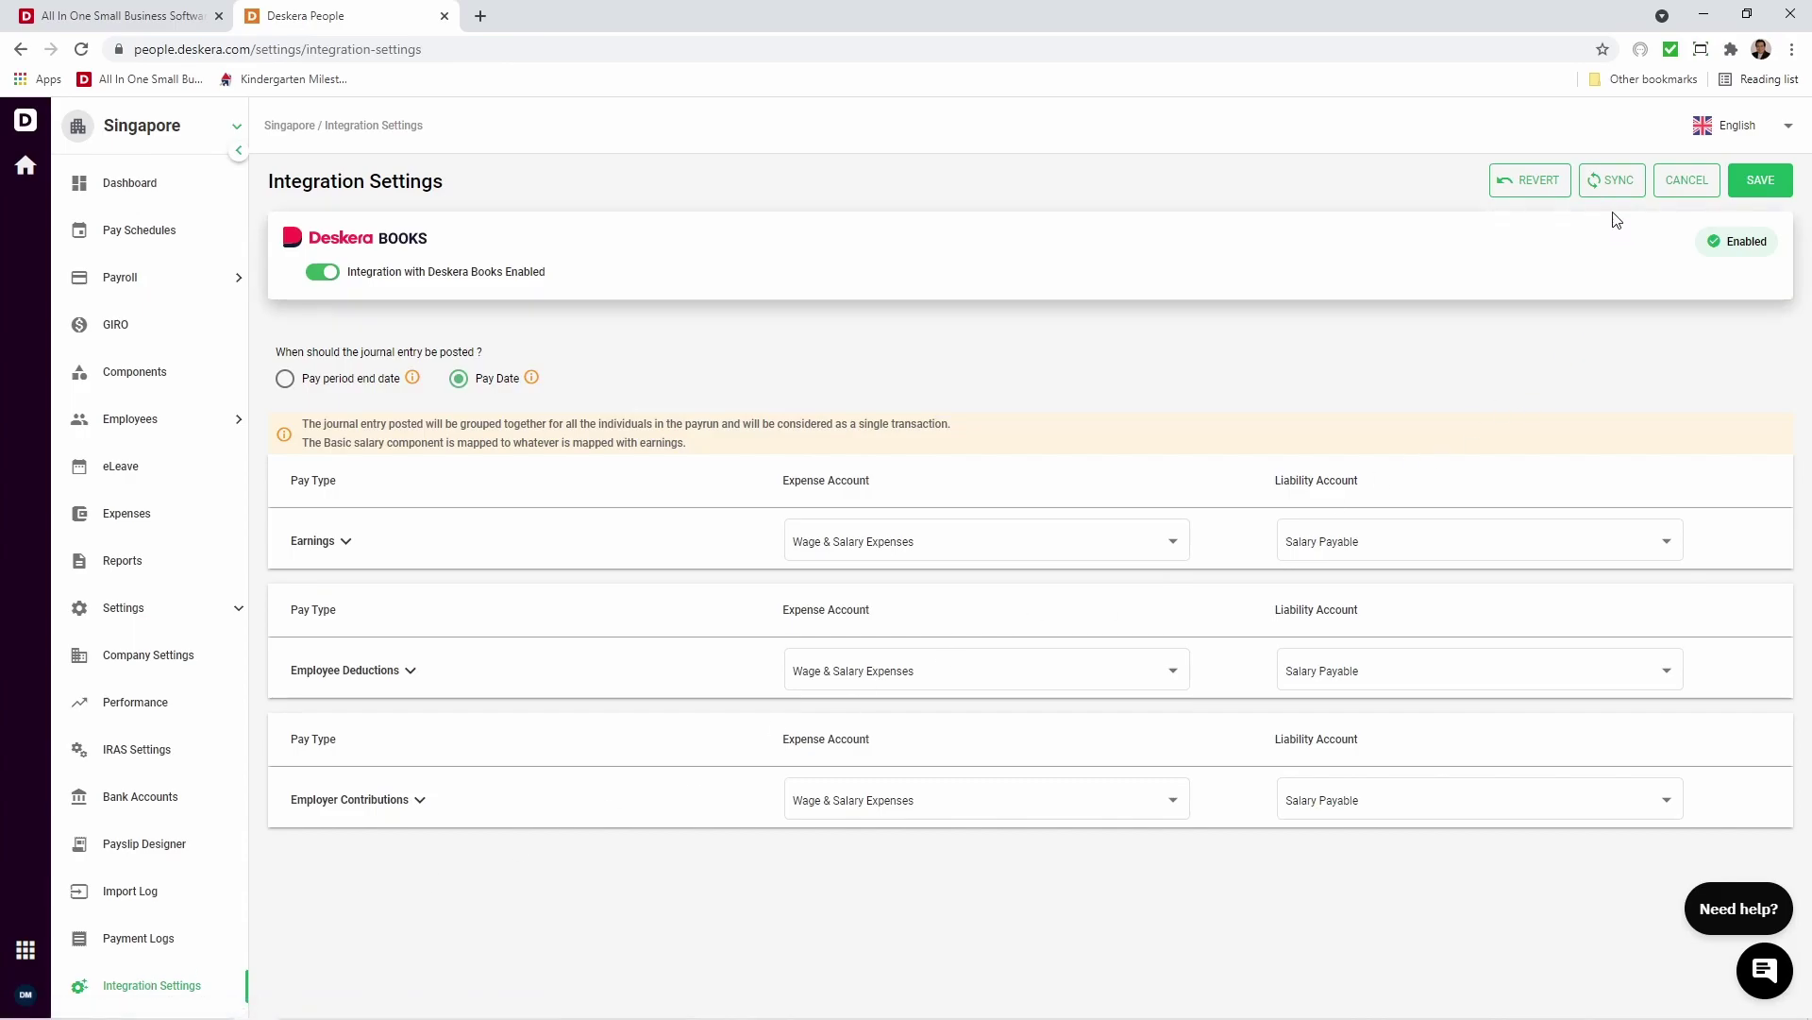
Sync the 27-06-2021 payrun ($6,200.00) to Books with journal entry date 05-08-2021
click(1606, 179)
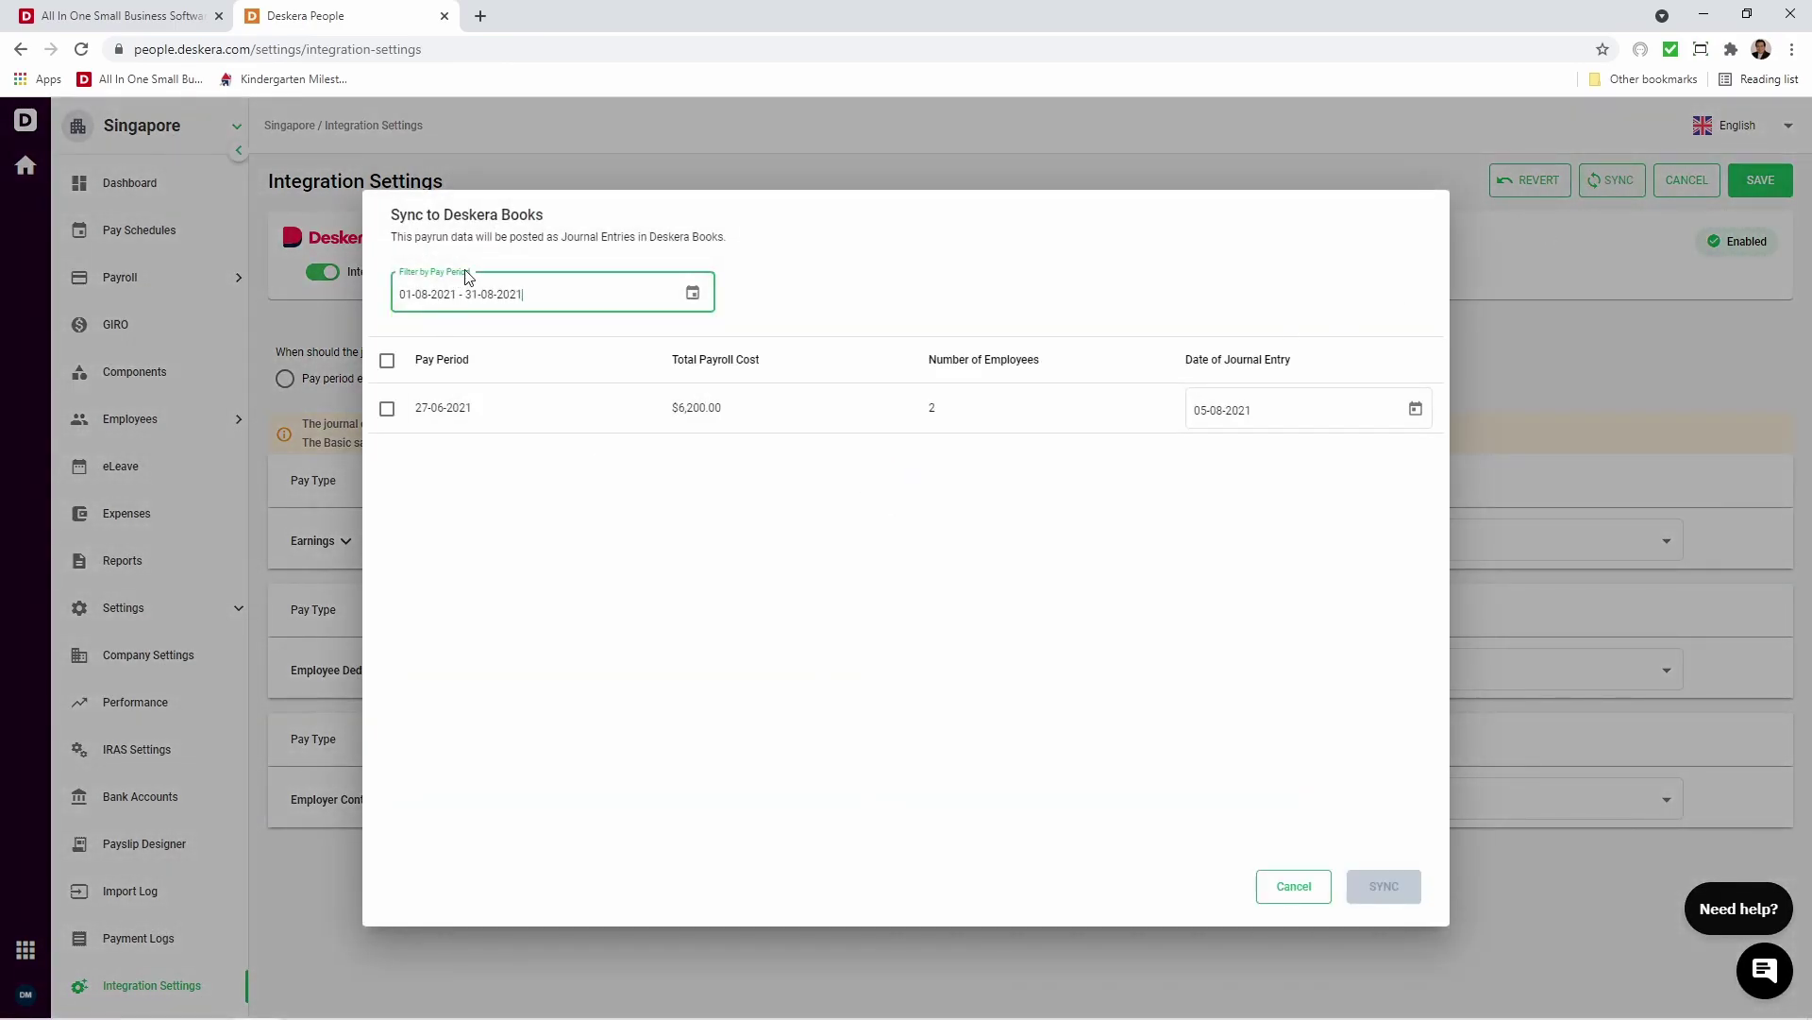
click(387, 410)
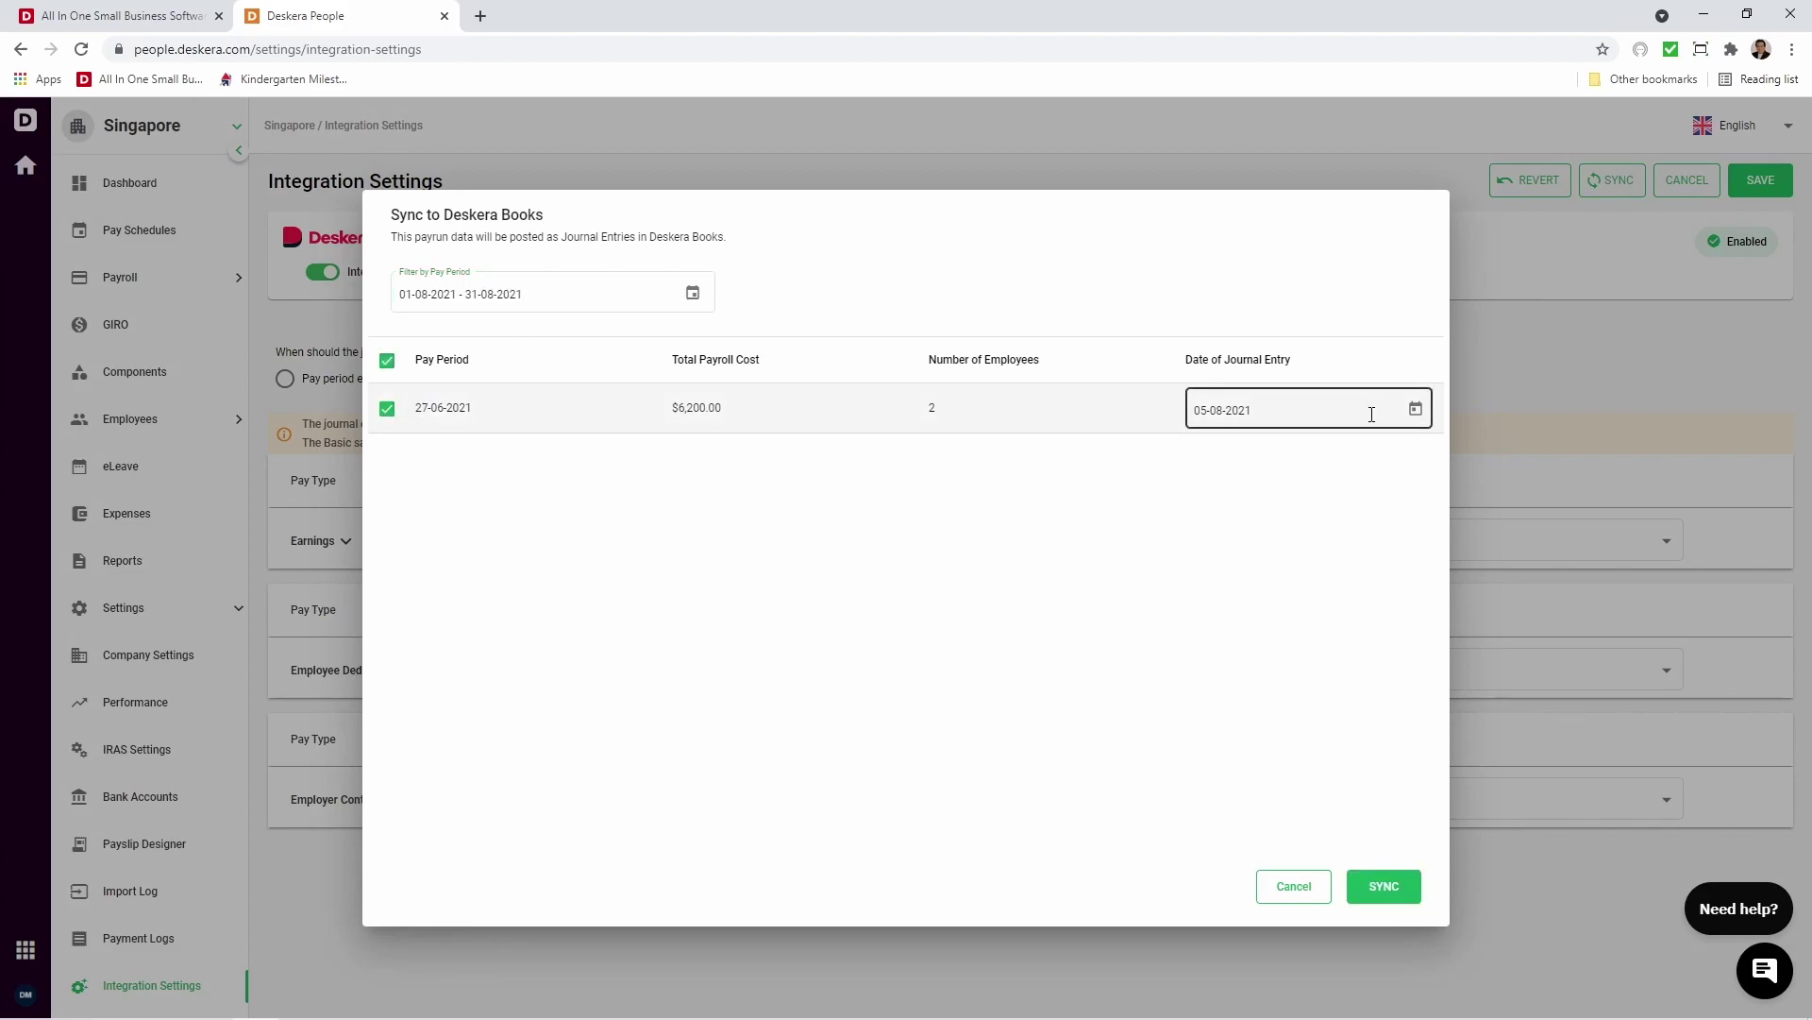
click(1418, 410)
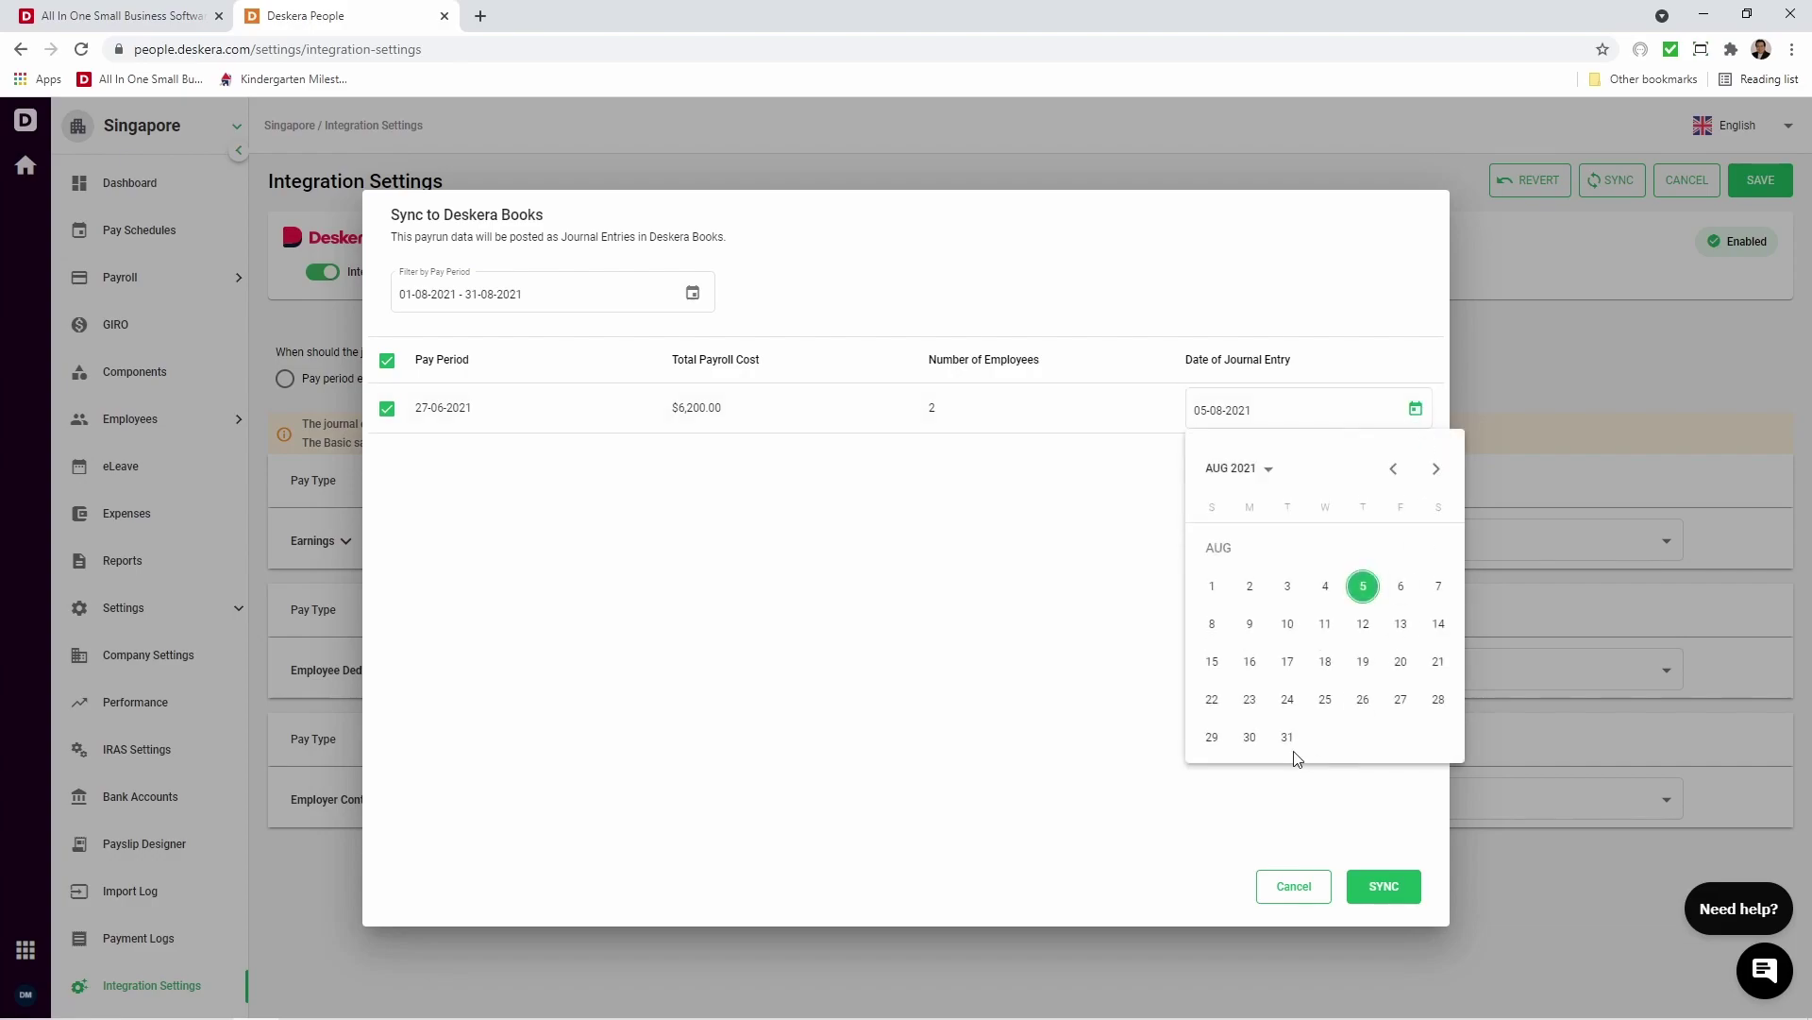
click(1038, 621)
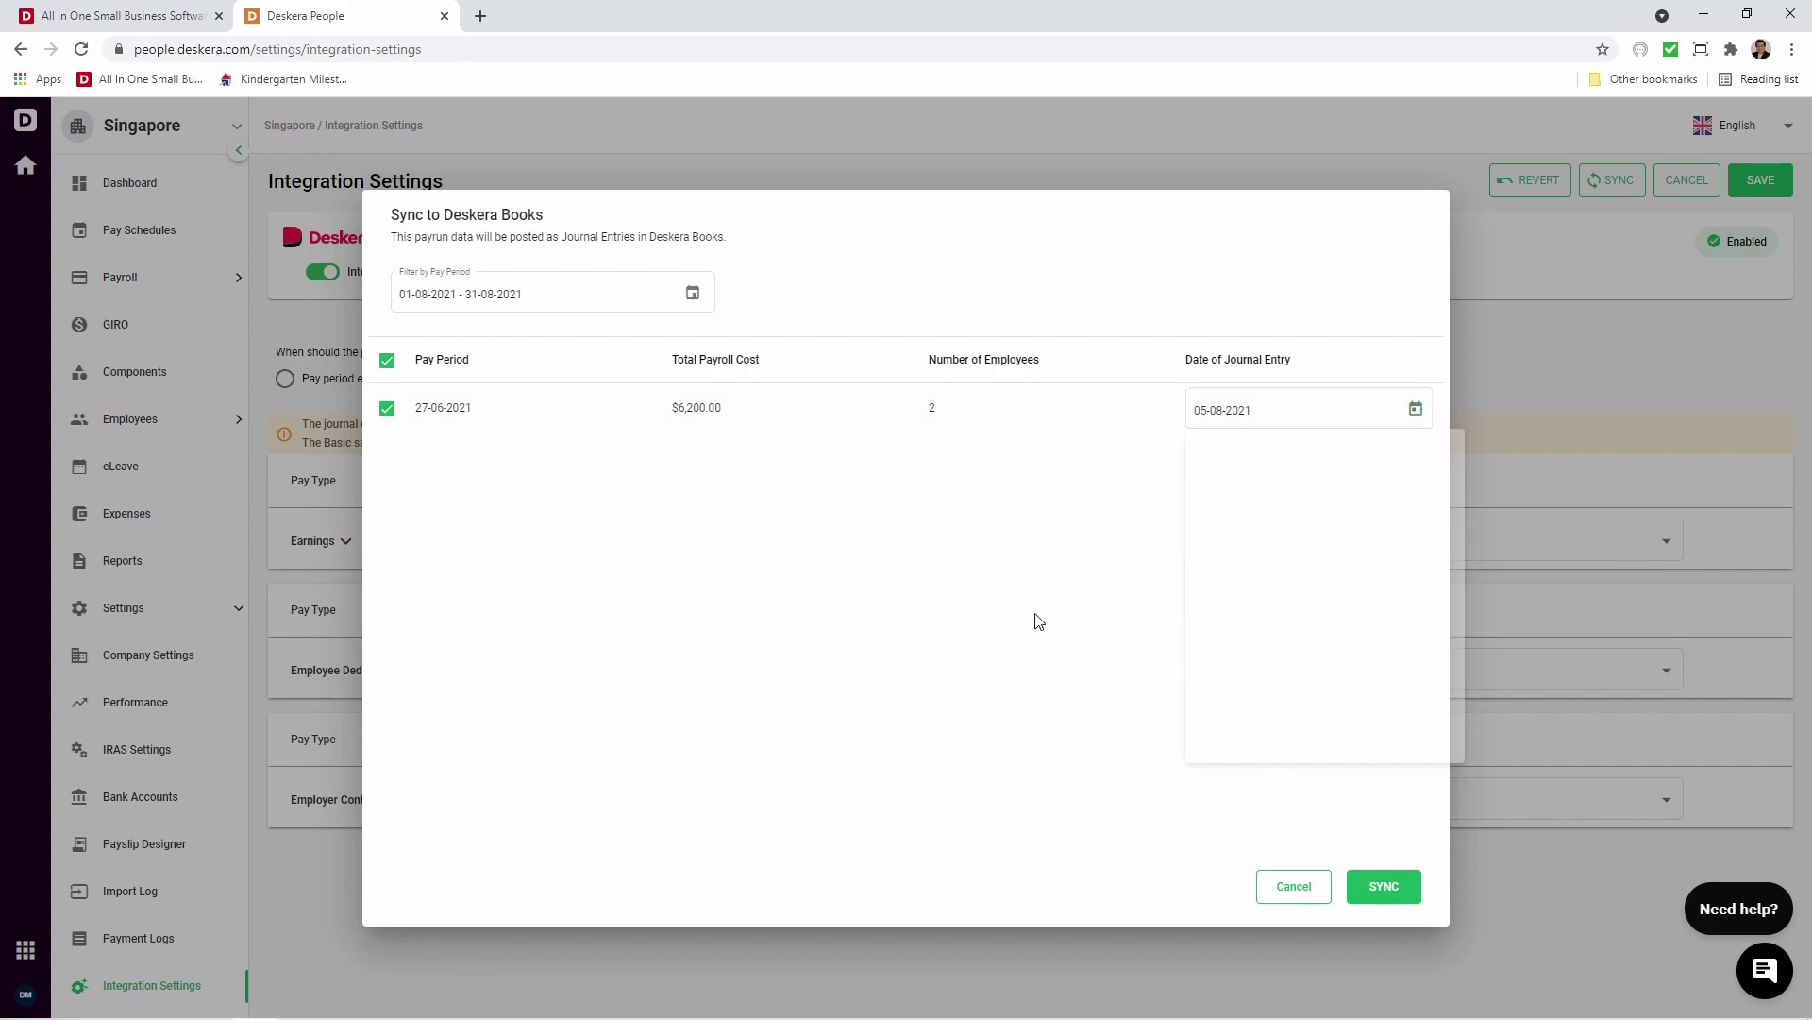
click(1411, 892)
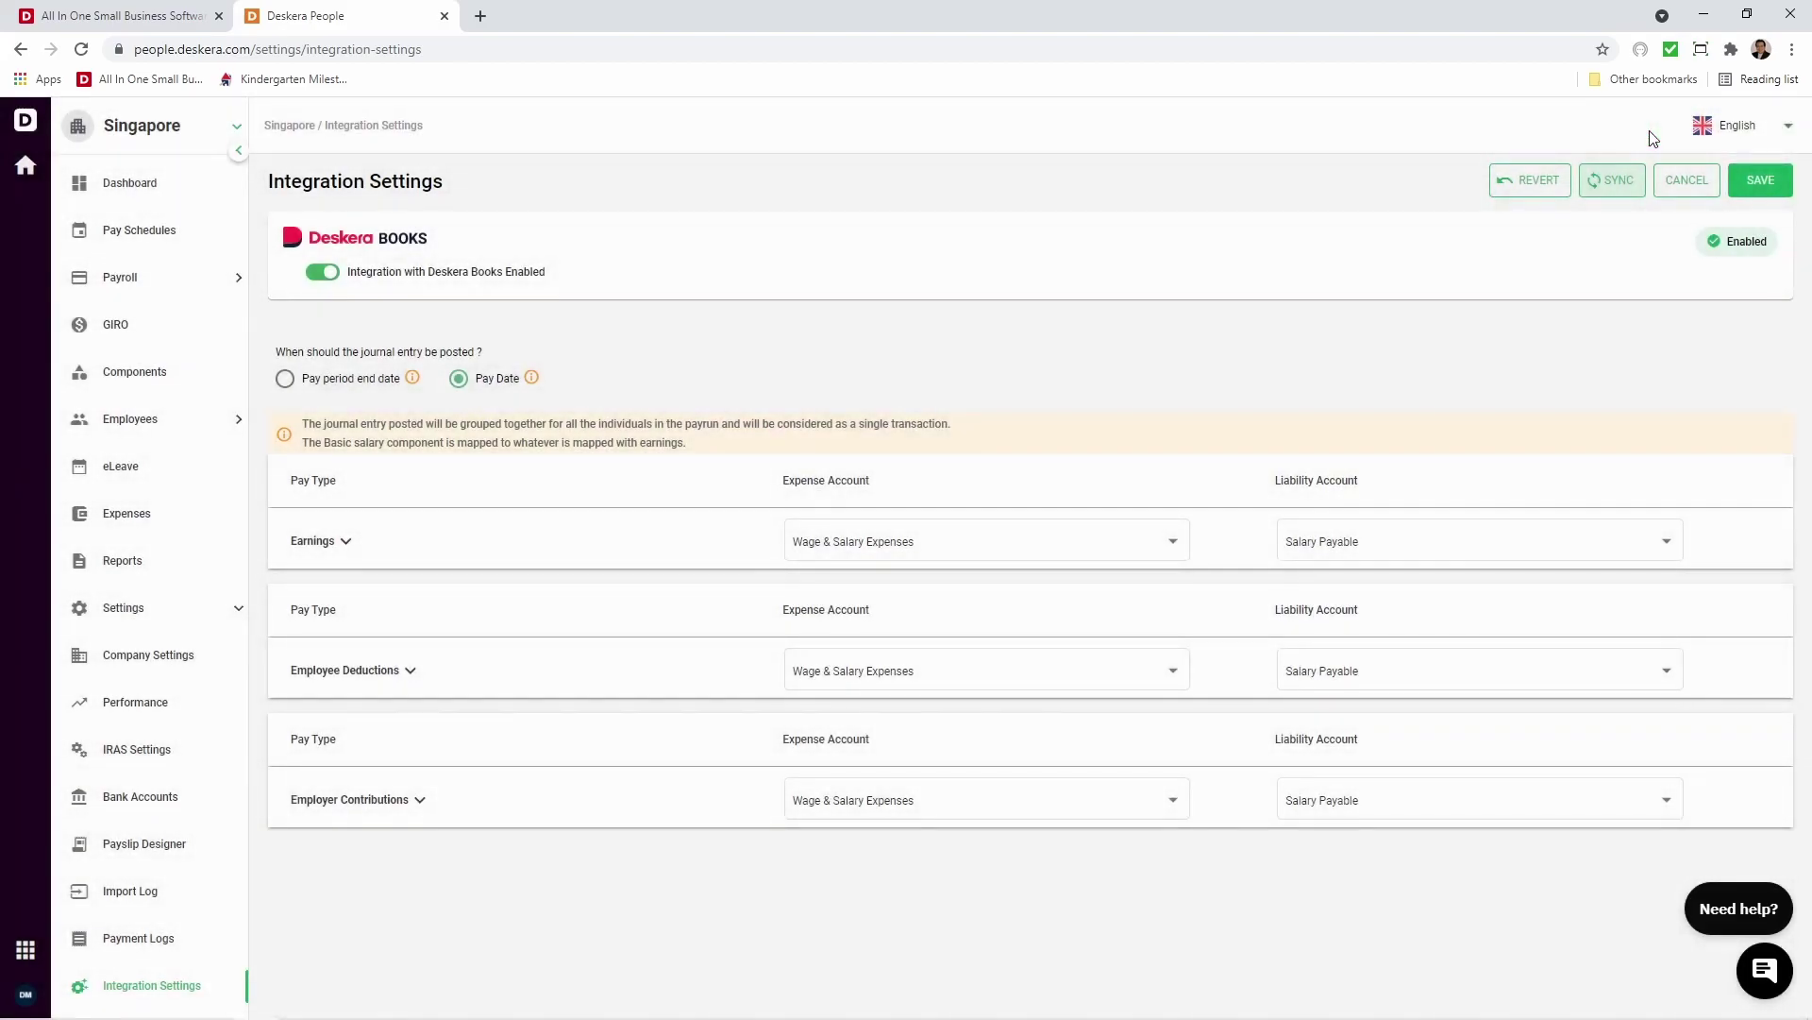
In Deskera Books, open Accounting > Journal Entry and expand JE-0000049's account lines
click(377, 19)
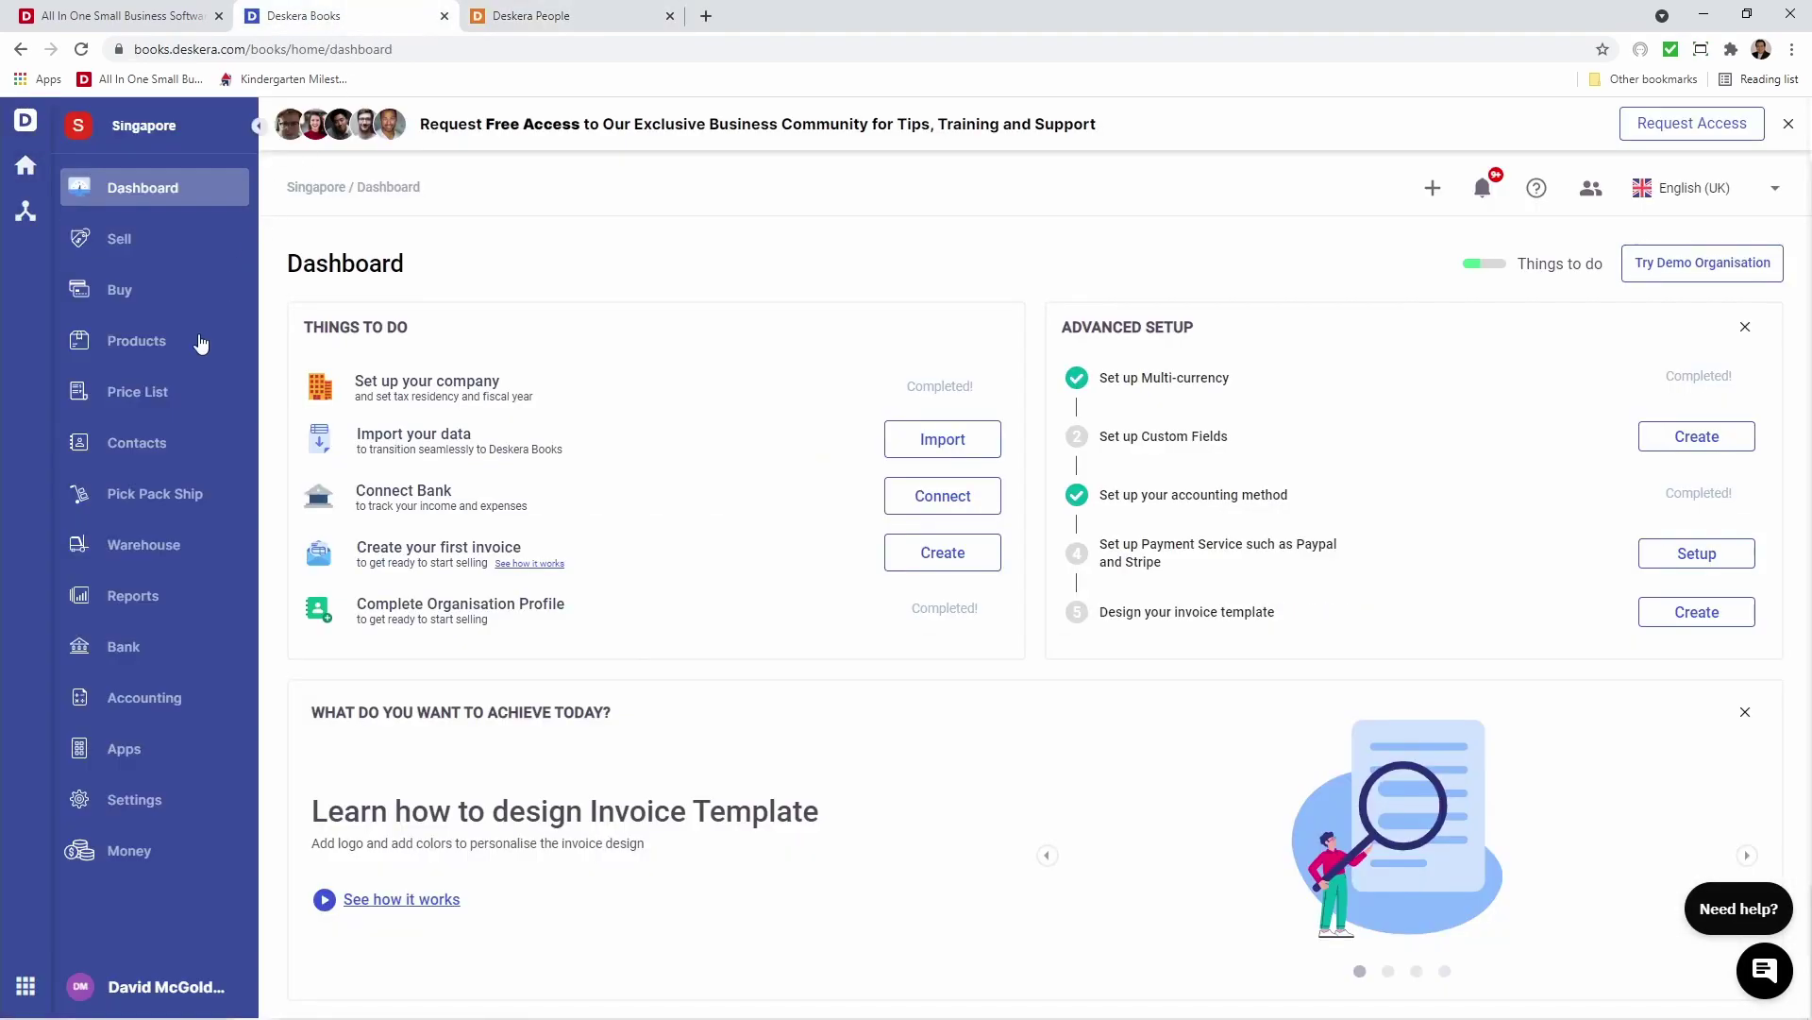
click(168, 699)
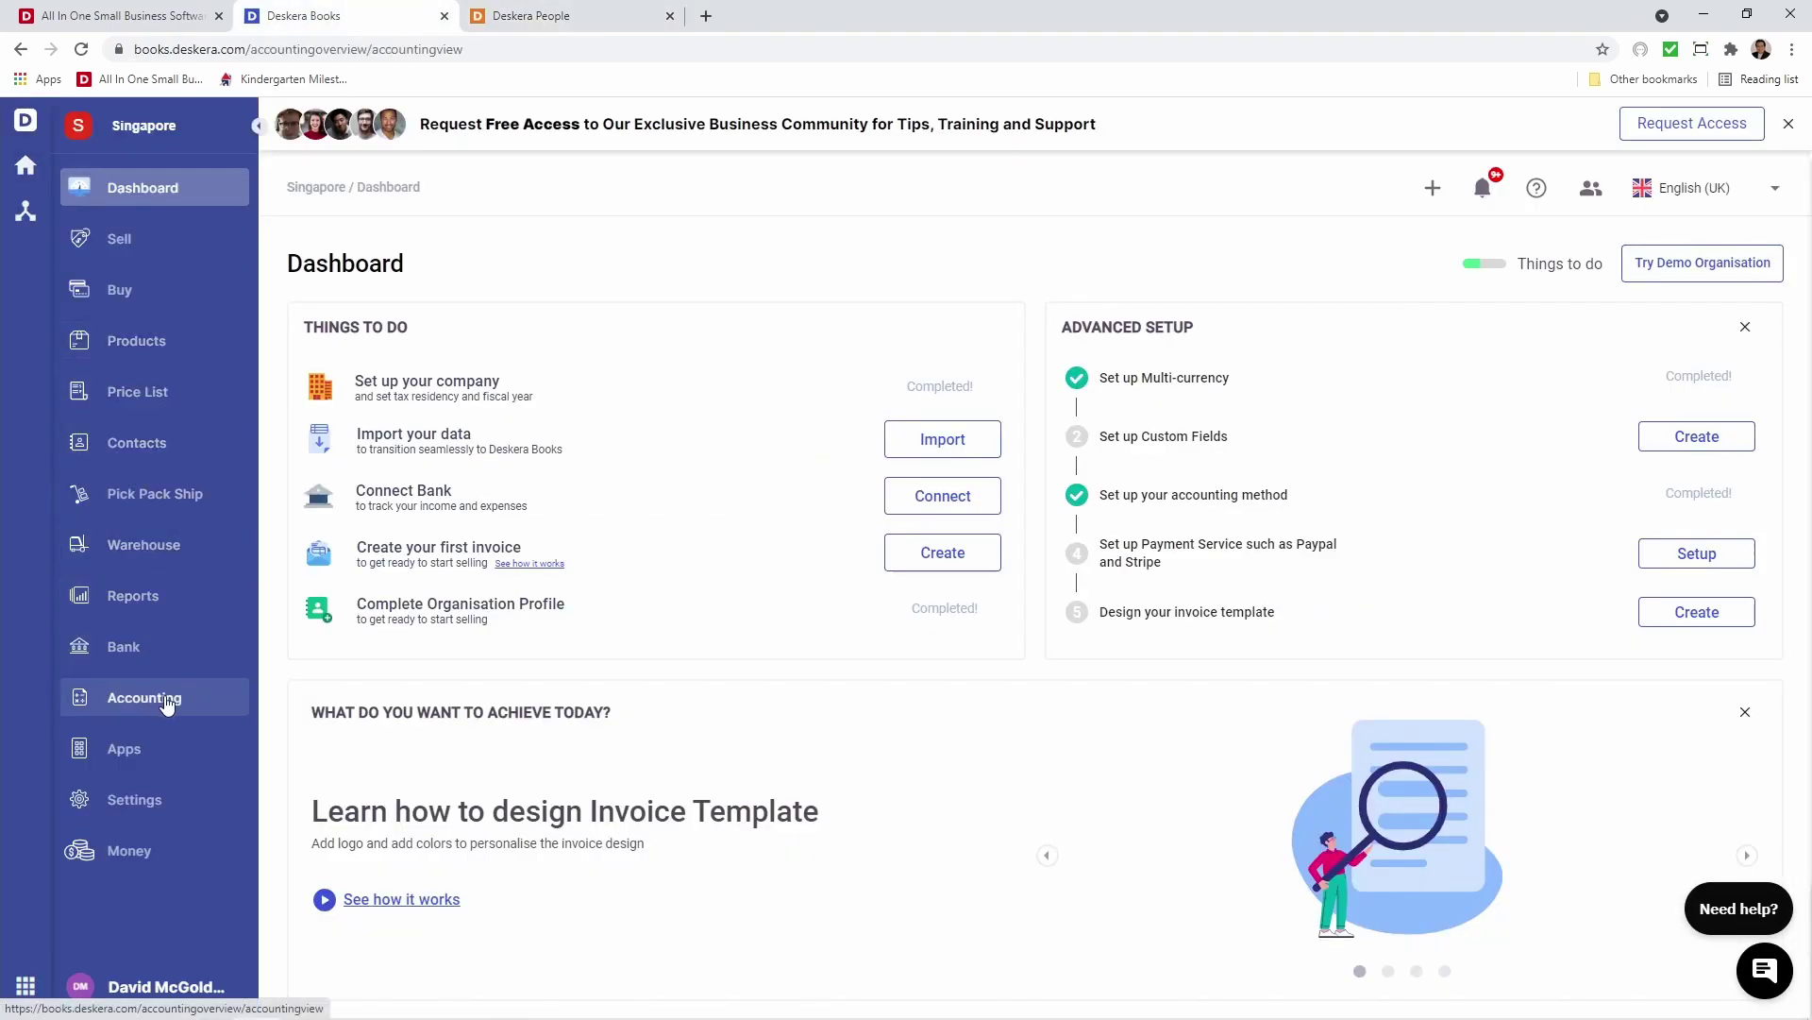
click(755, 358)
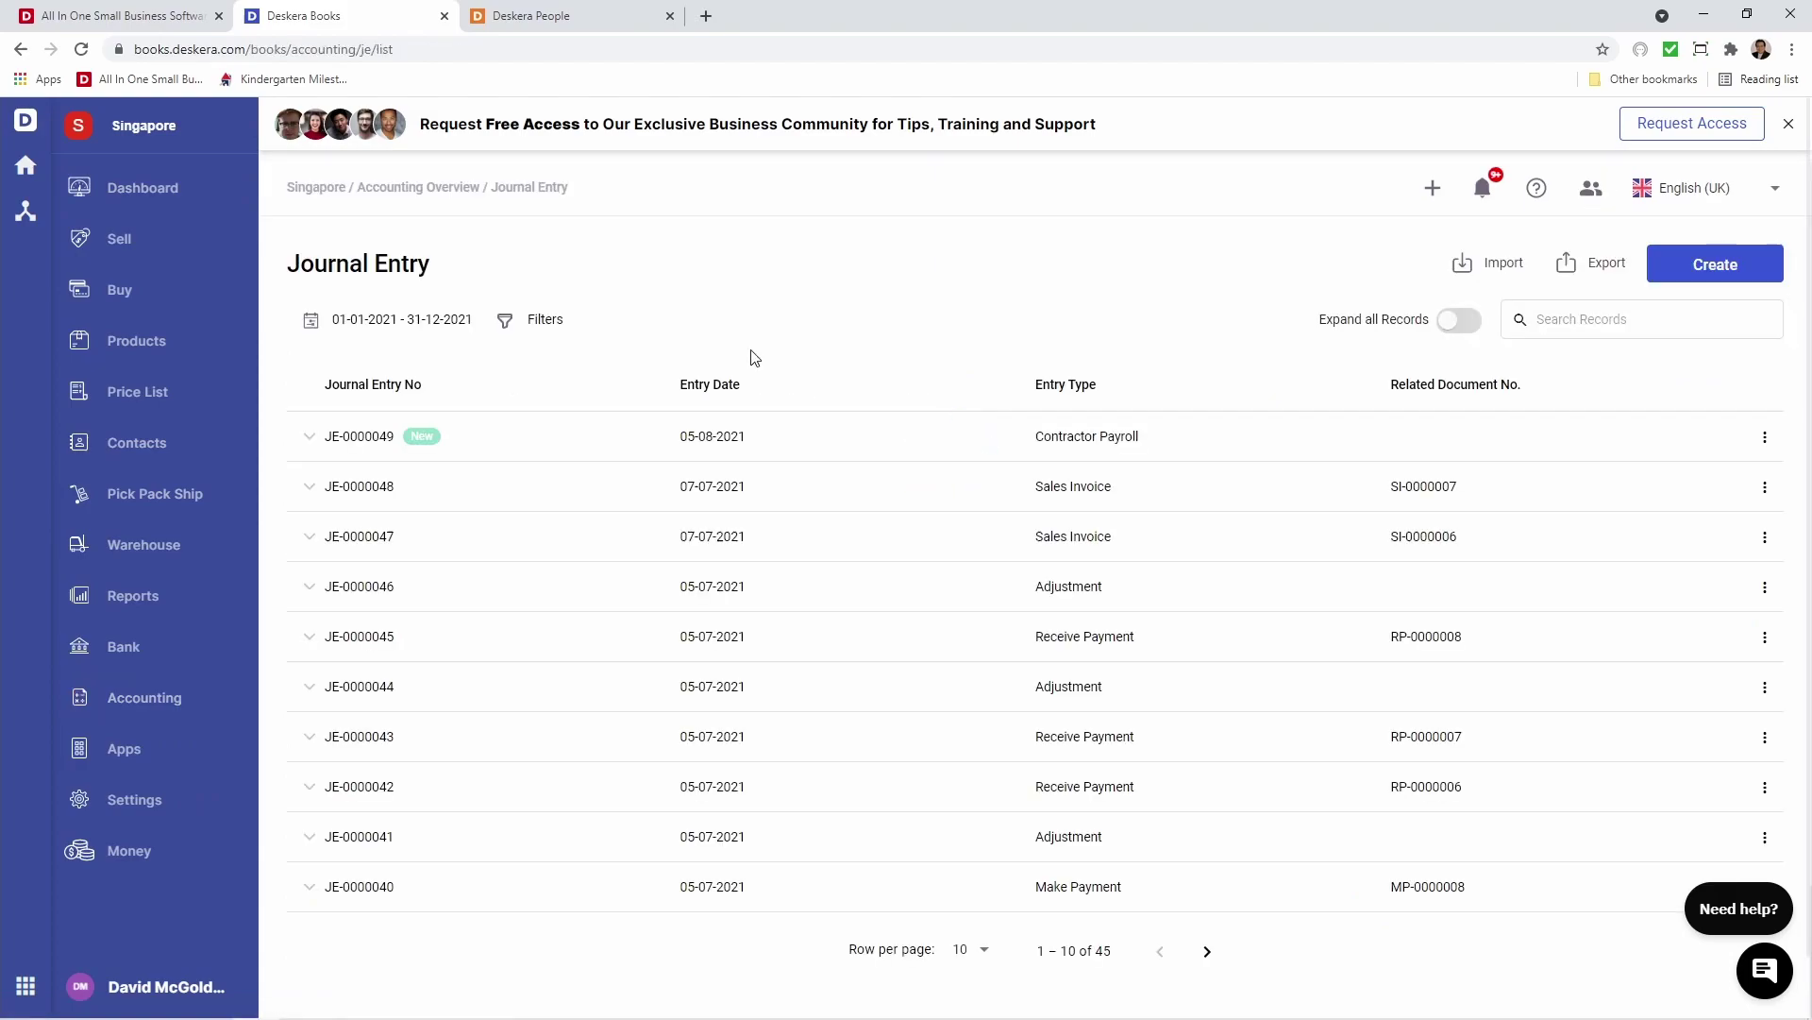
click(472, 455)
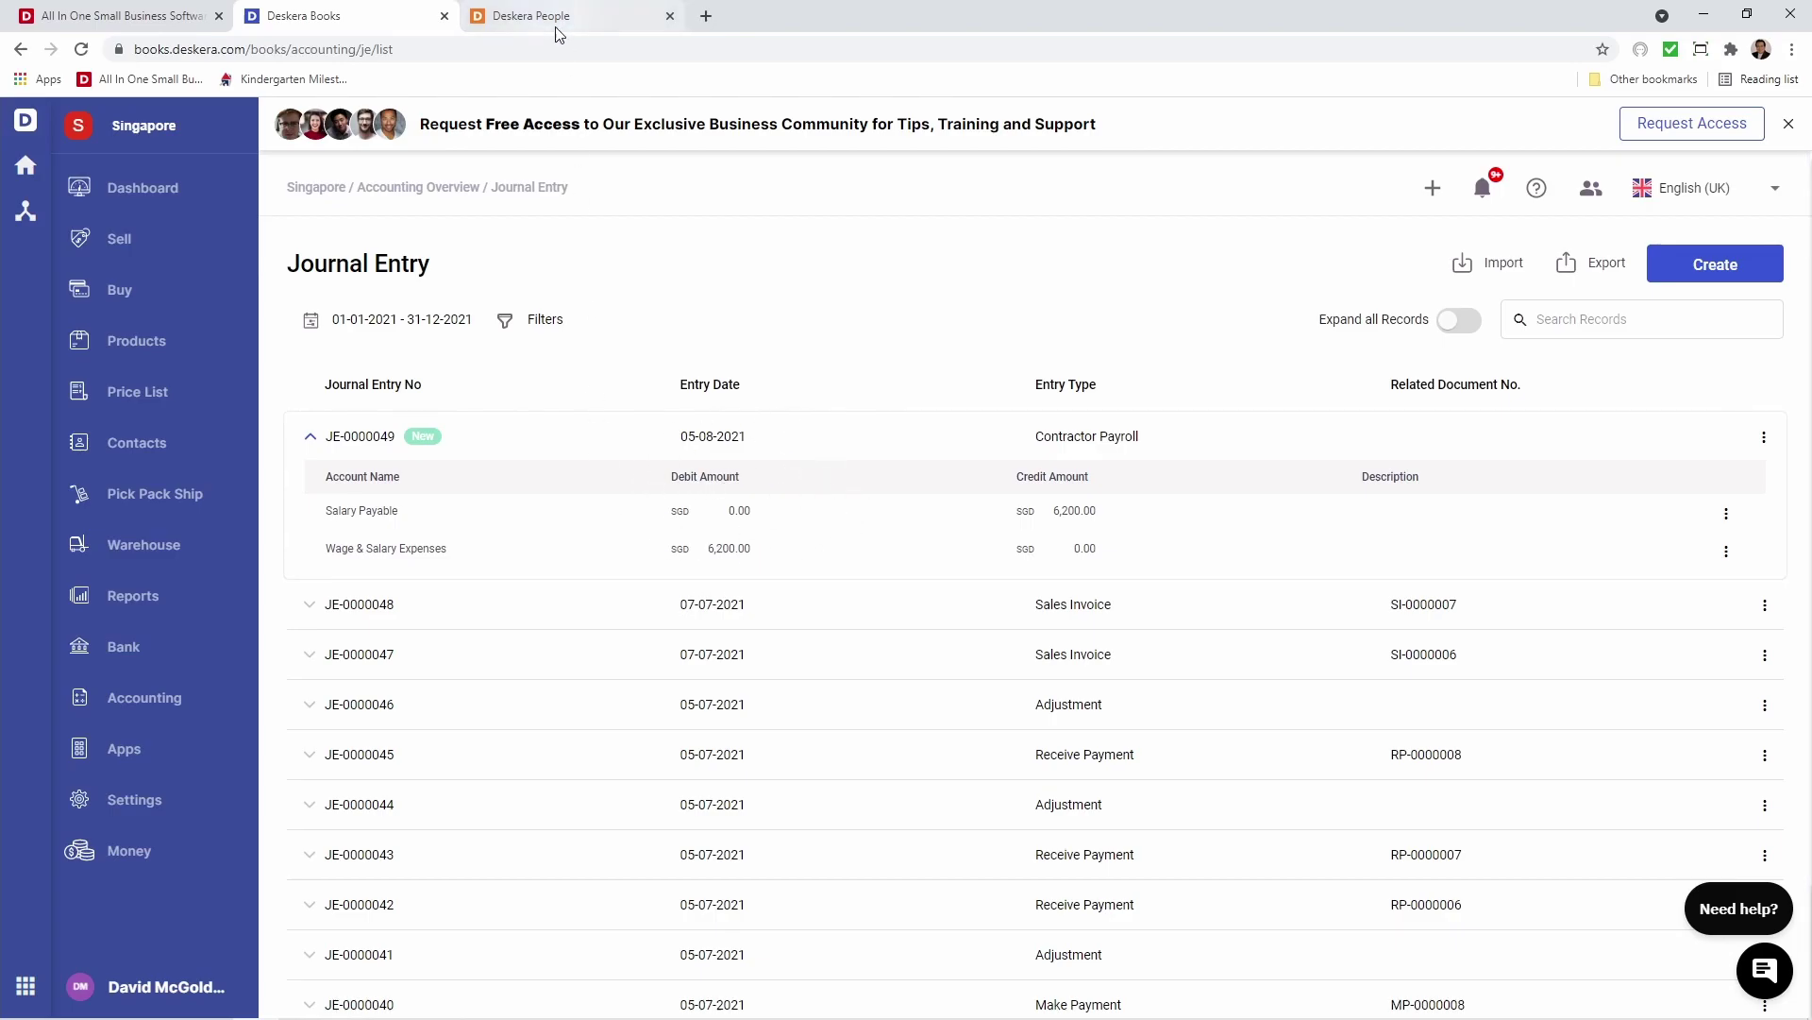
Start a new employee payrun with a Monthly pay schedule and Monthly pay period
click(505, 16)
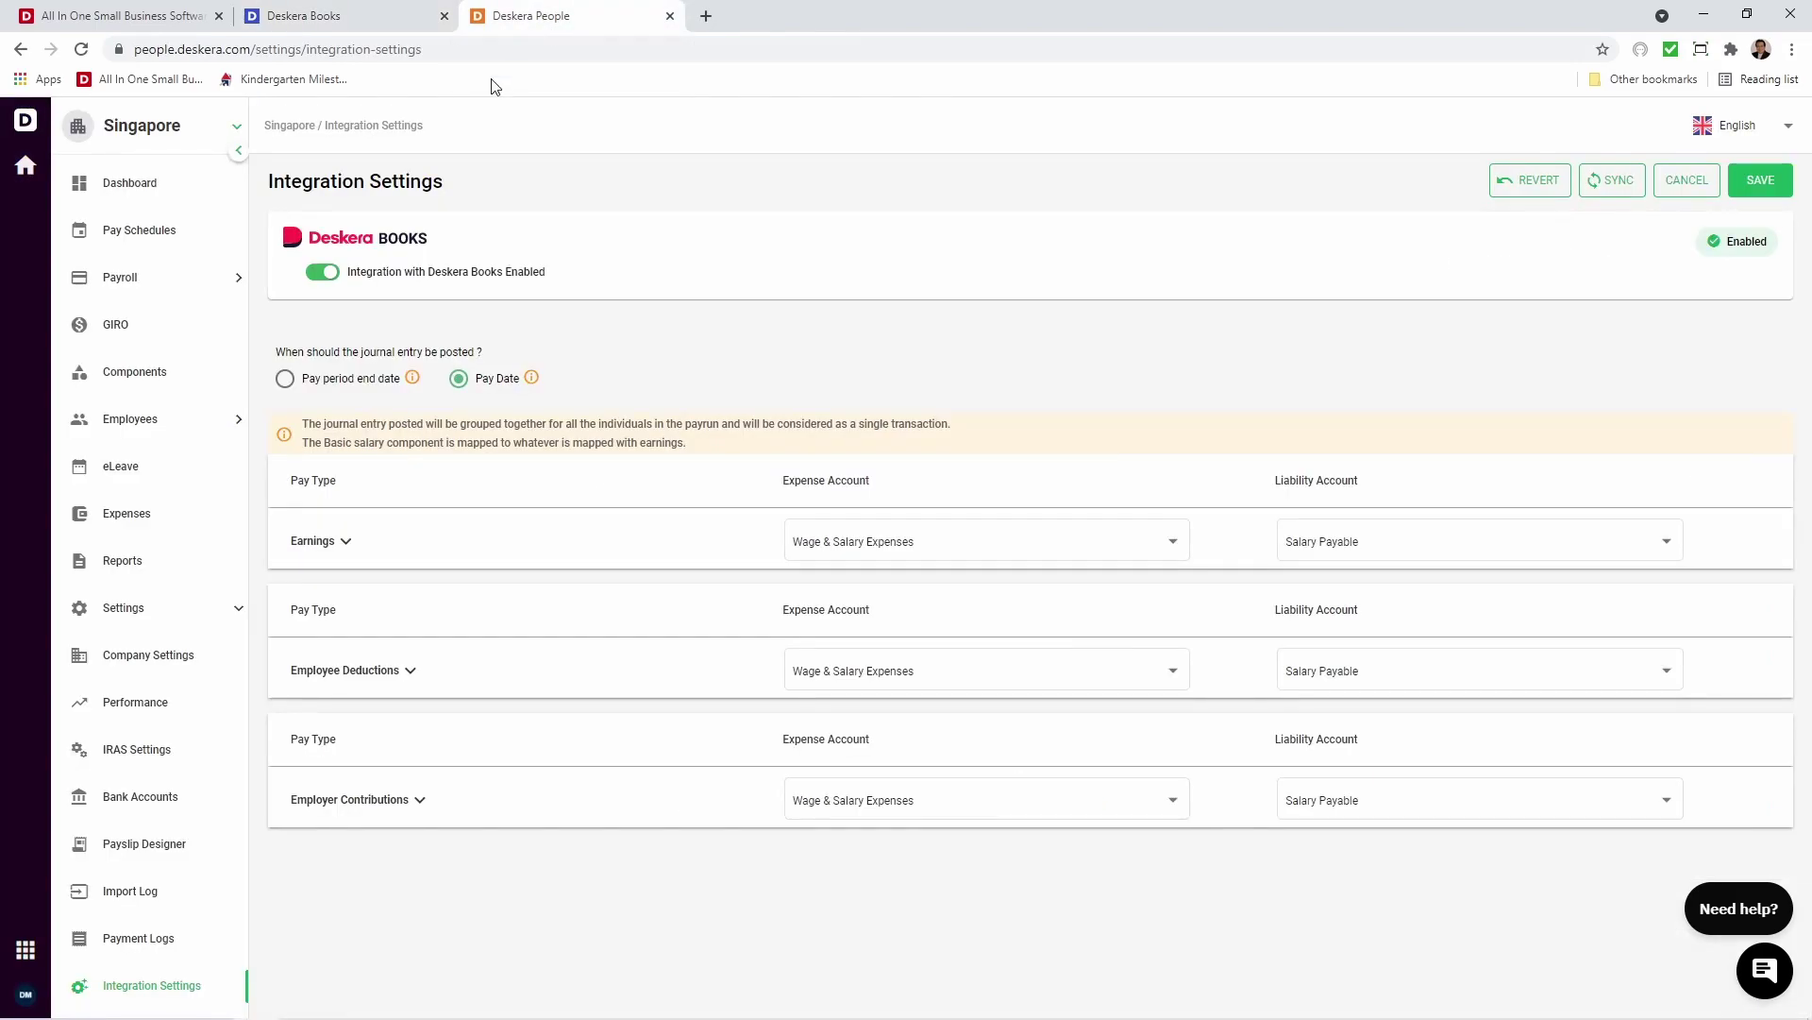
click(177, 280)
click(174, 371)
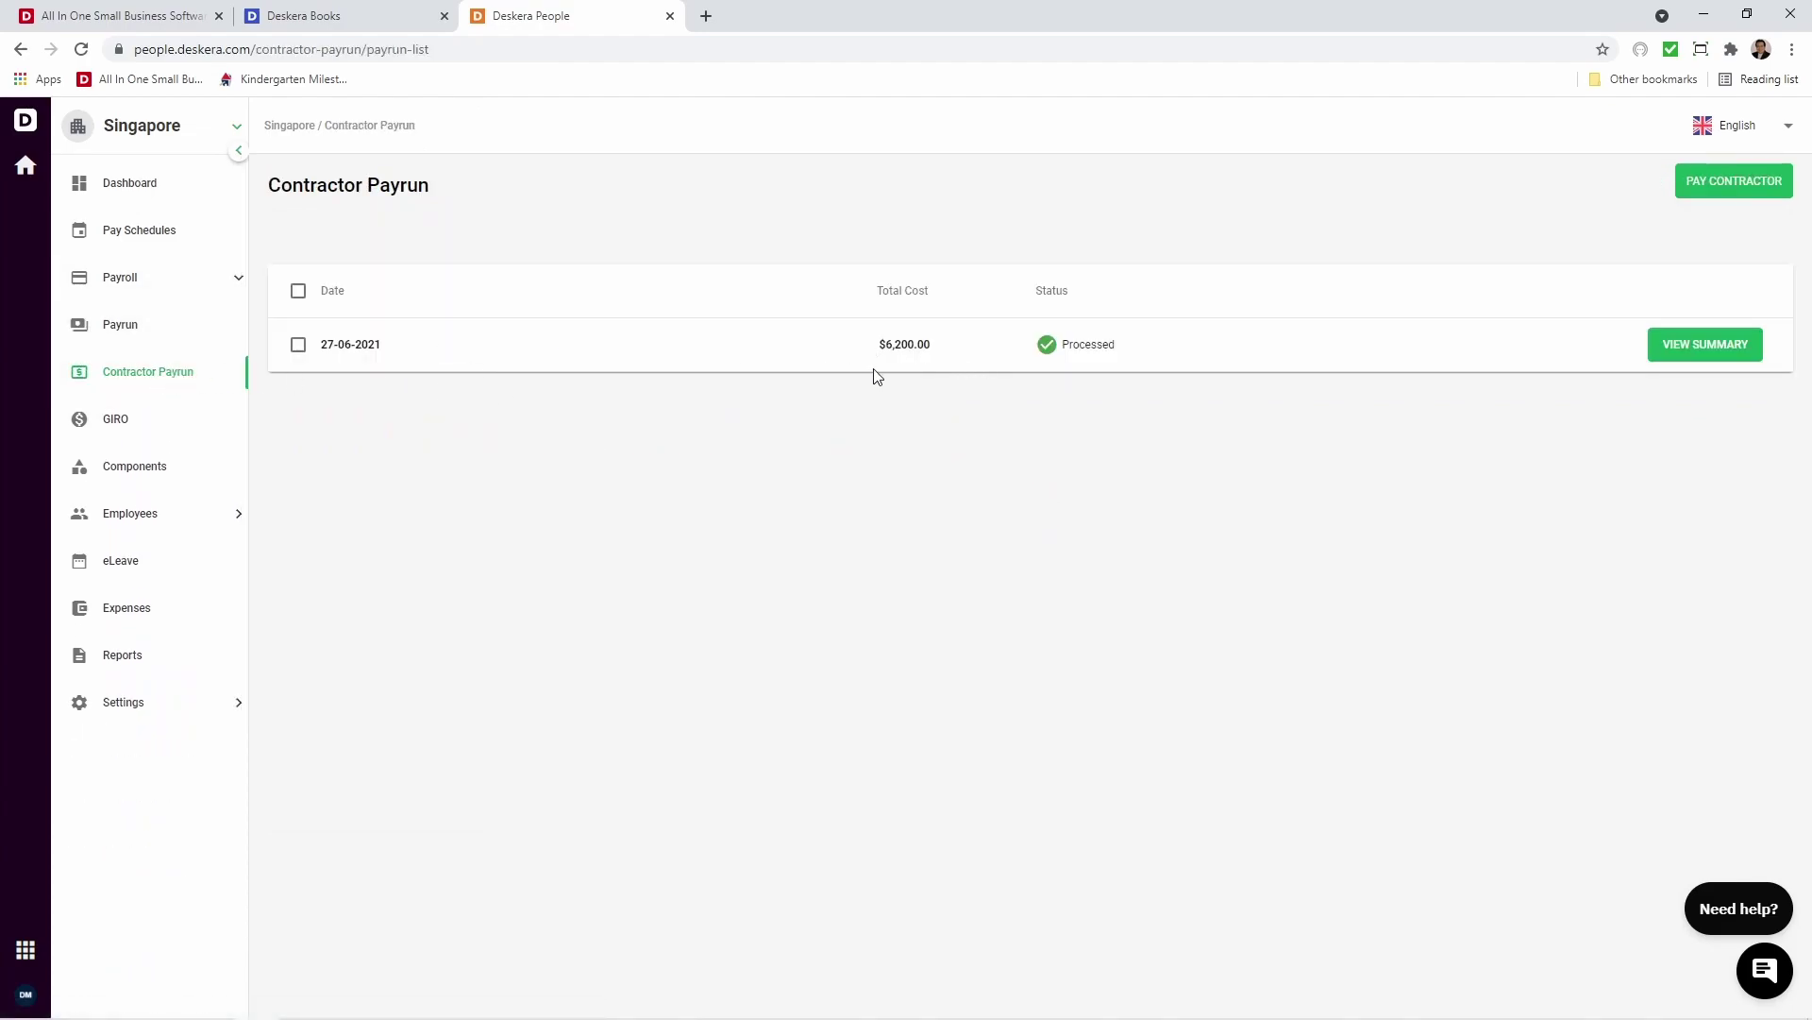
click(159, 323)
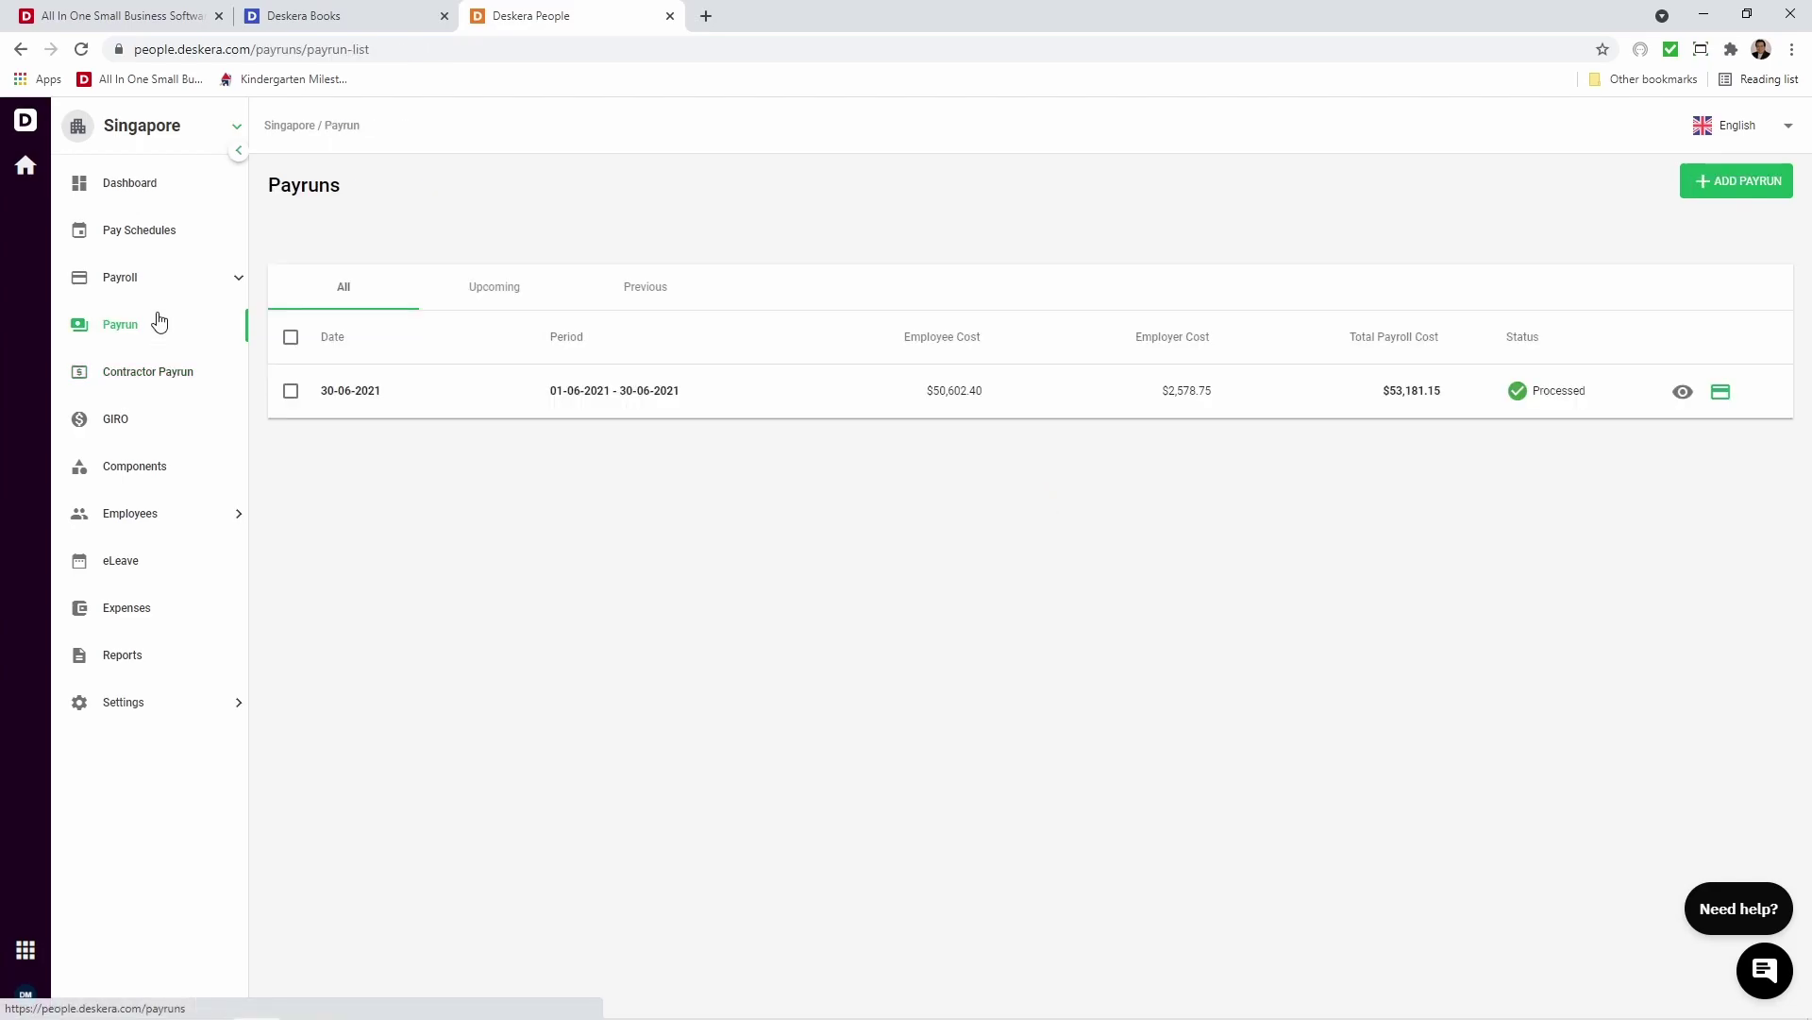
click(1720, 180)
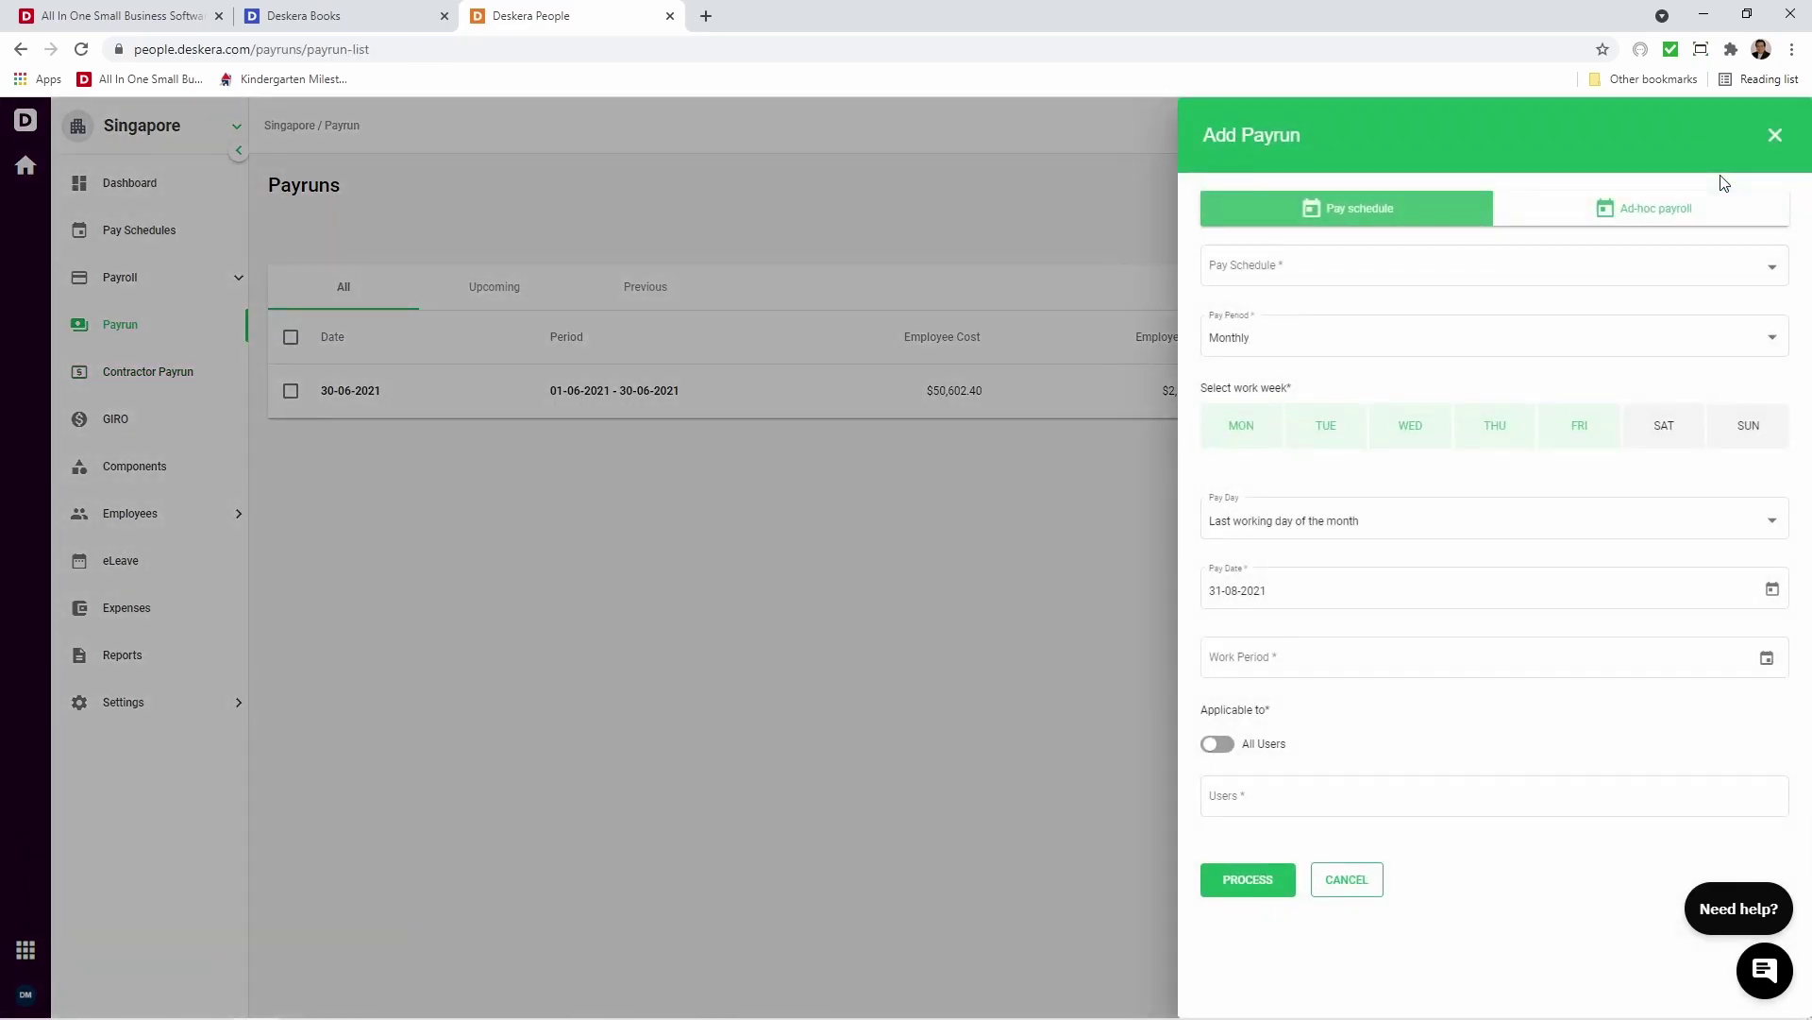
click(1521, 277)
click(1470, 312)
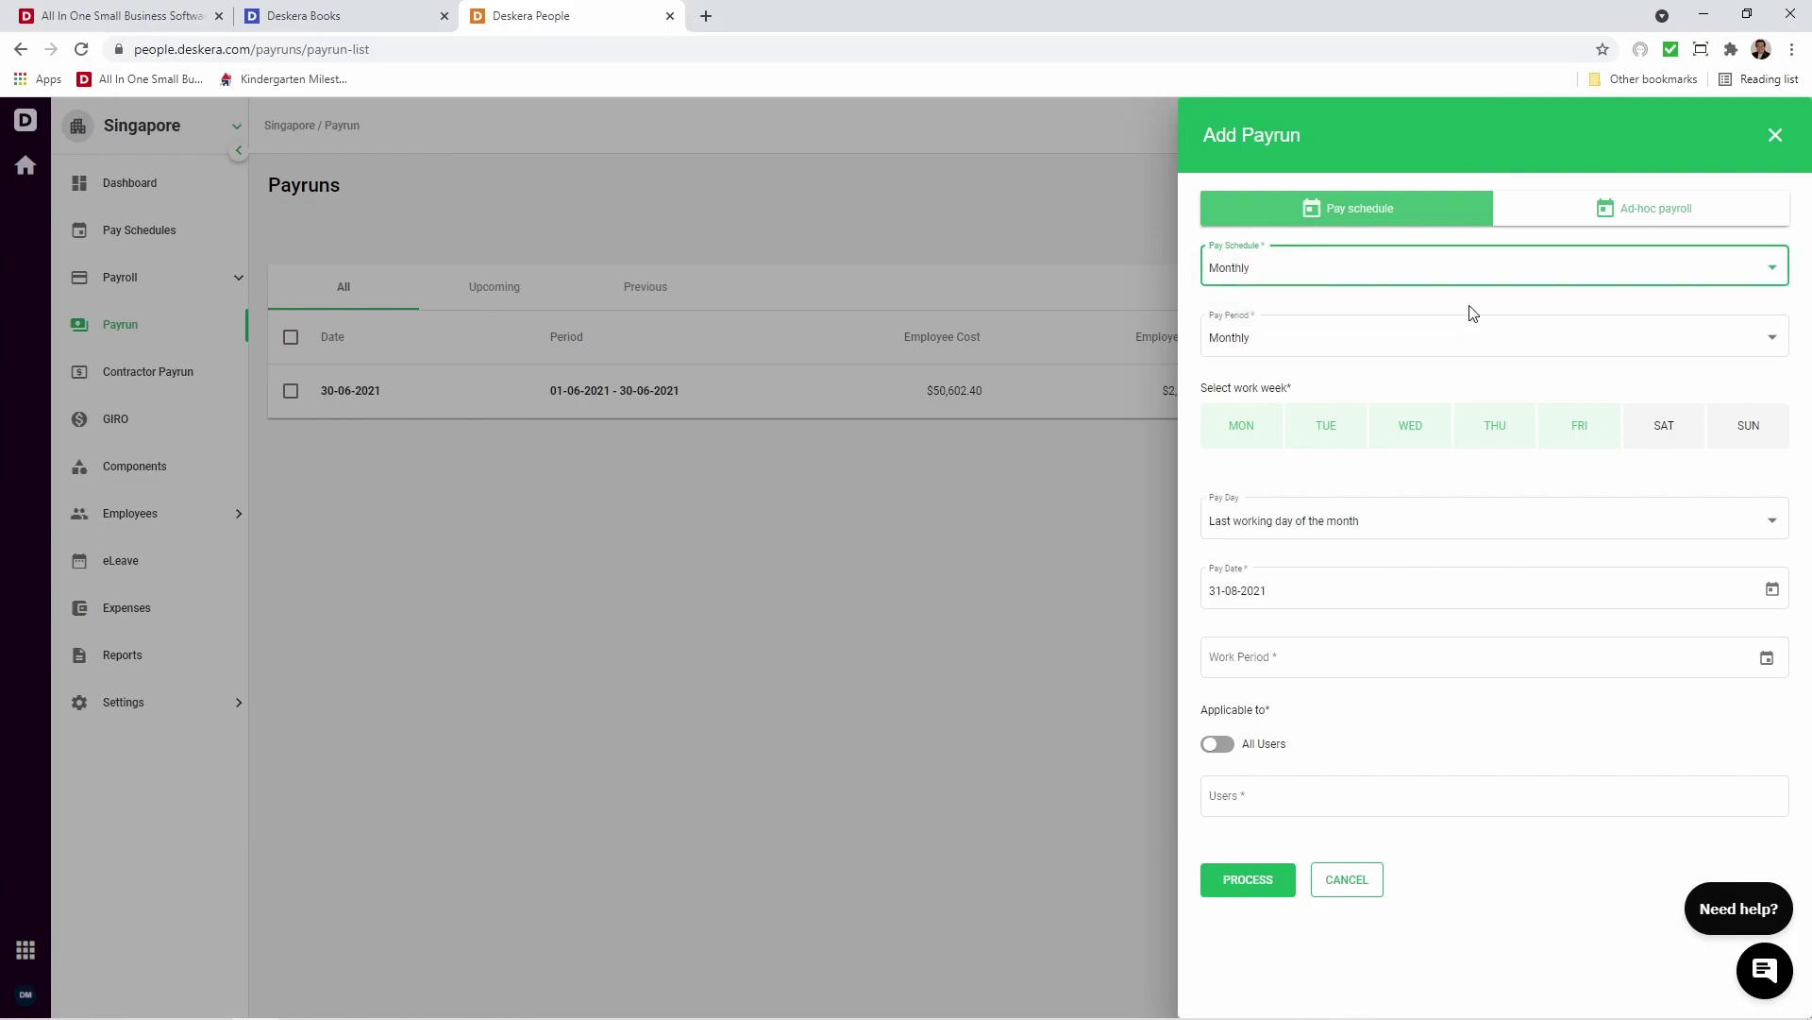
click(1307, 345)
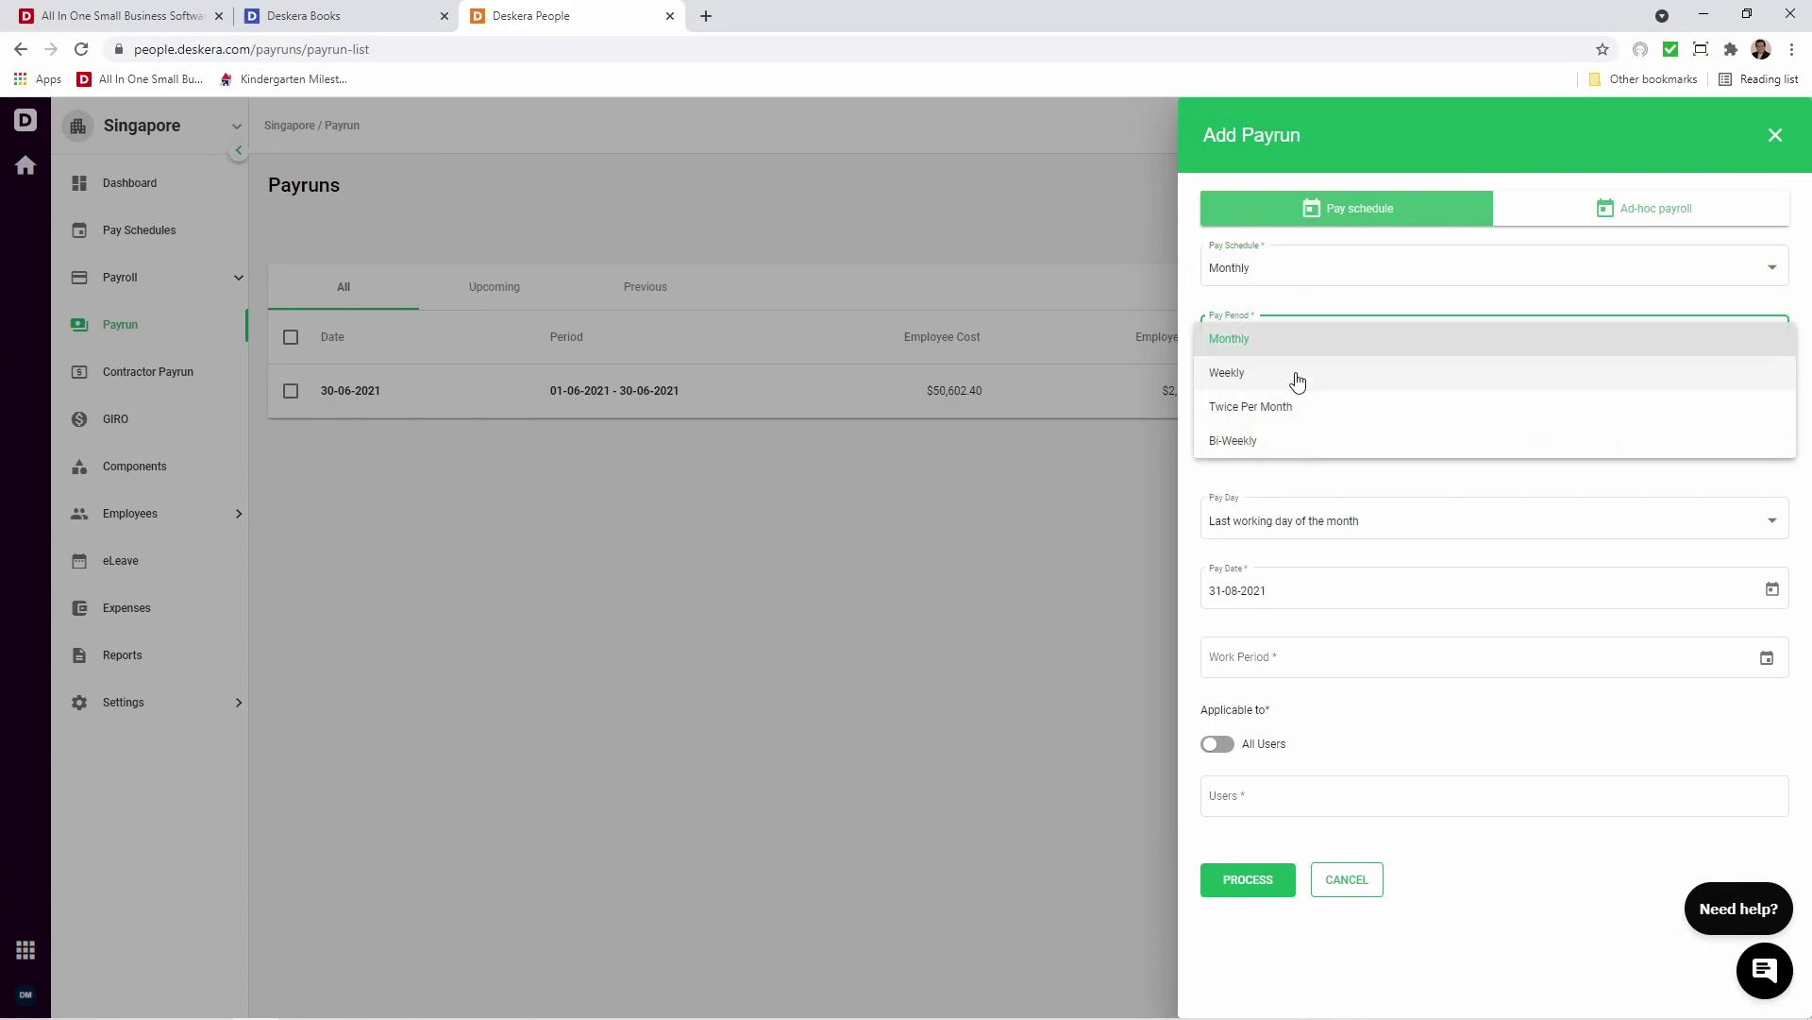
click(1287, 338)
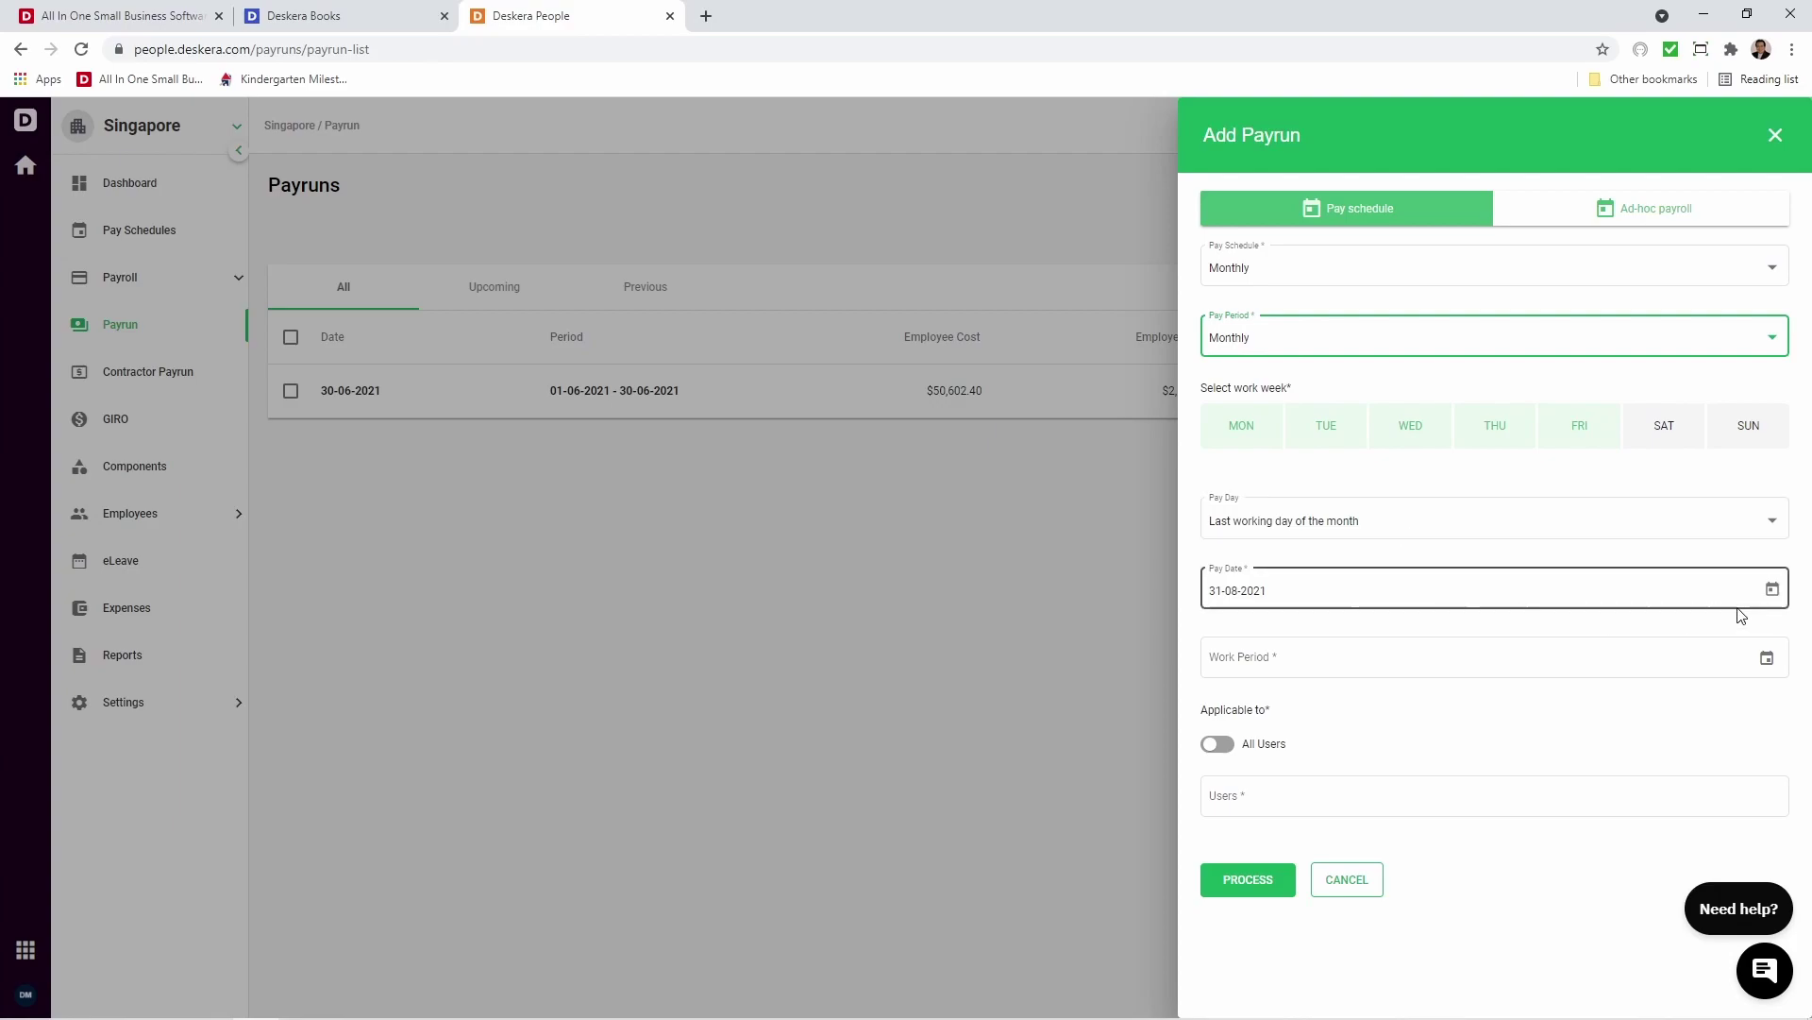
Set Pay Date 31-07-2021, work period 01-07-2021 to 31-07-2021, All Users, and process
click(1771, 588)
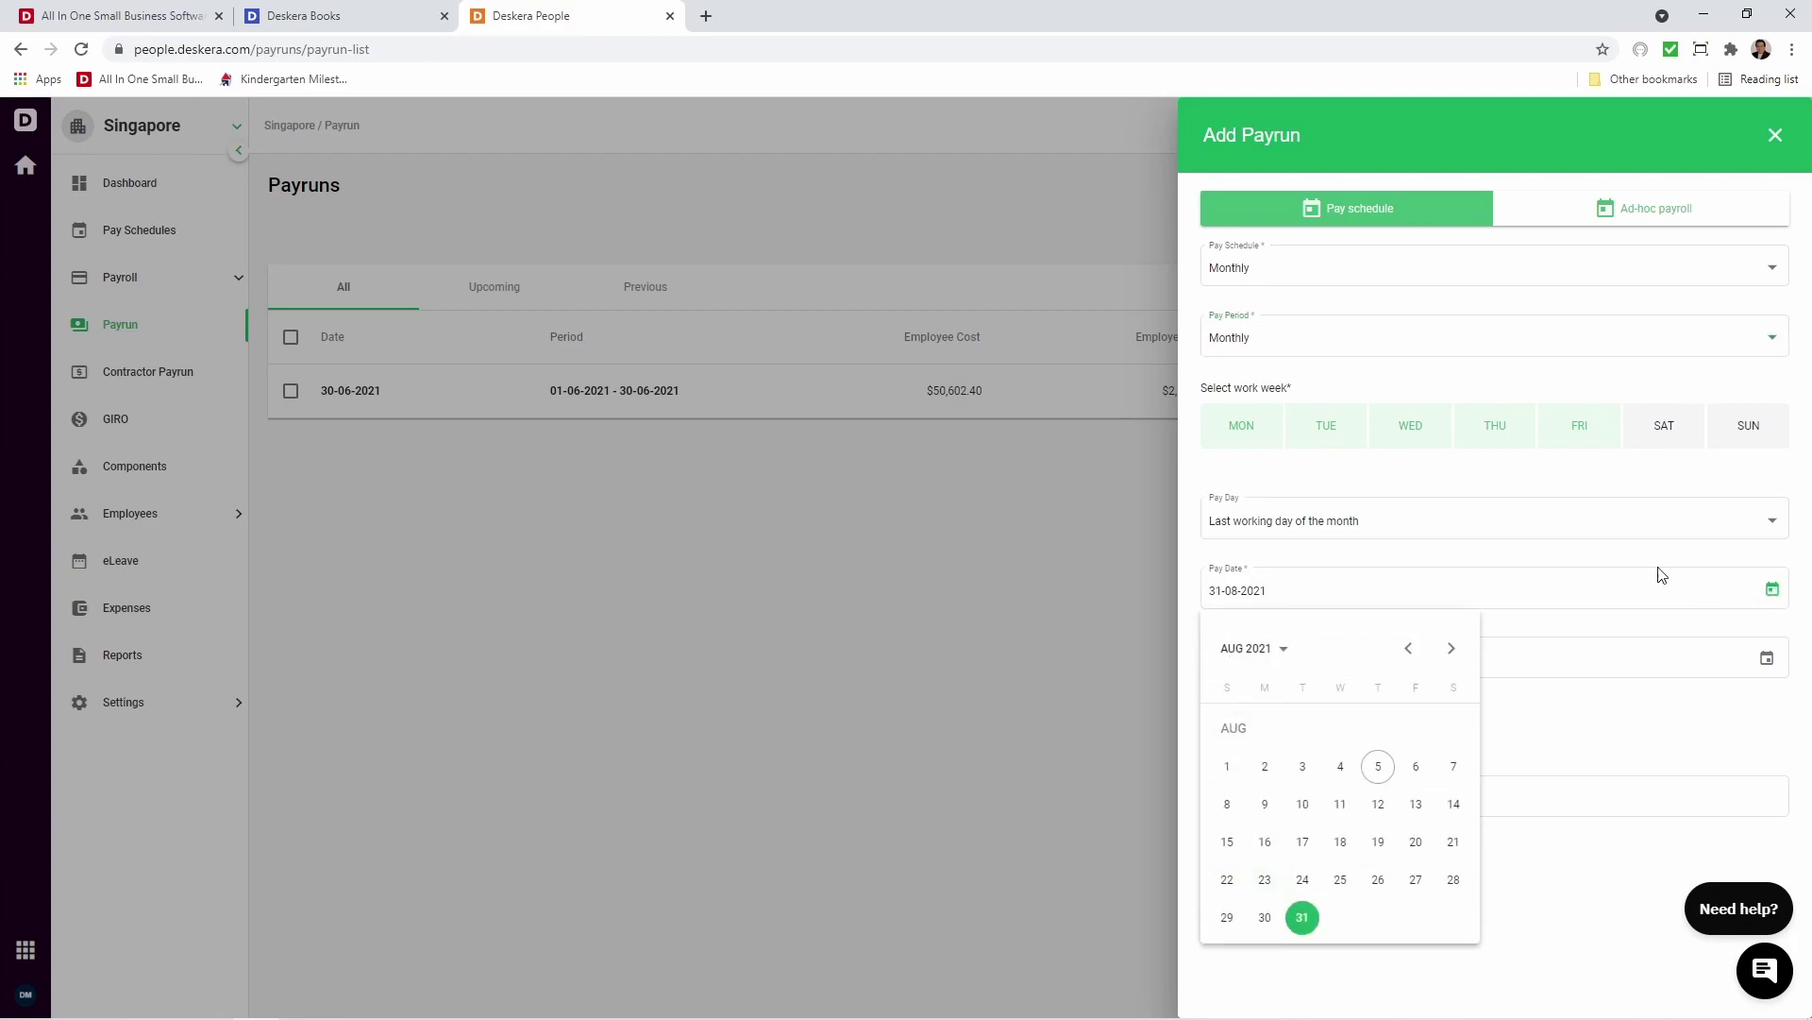
click(1410, 649)
click(1454, 879)
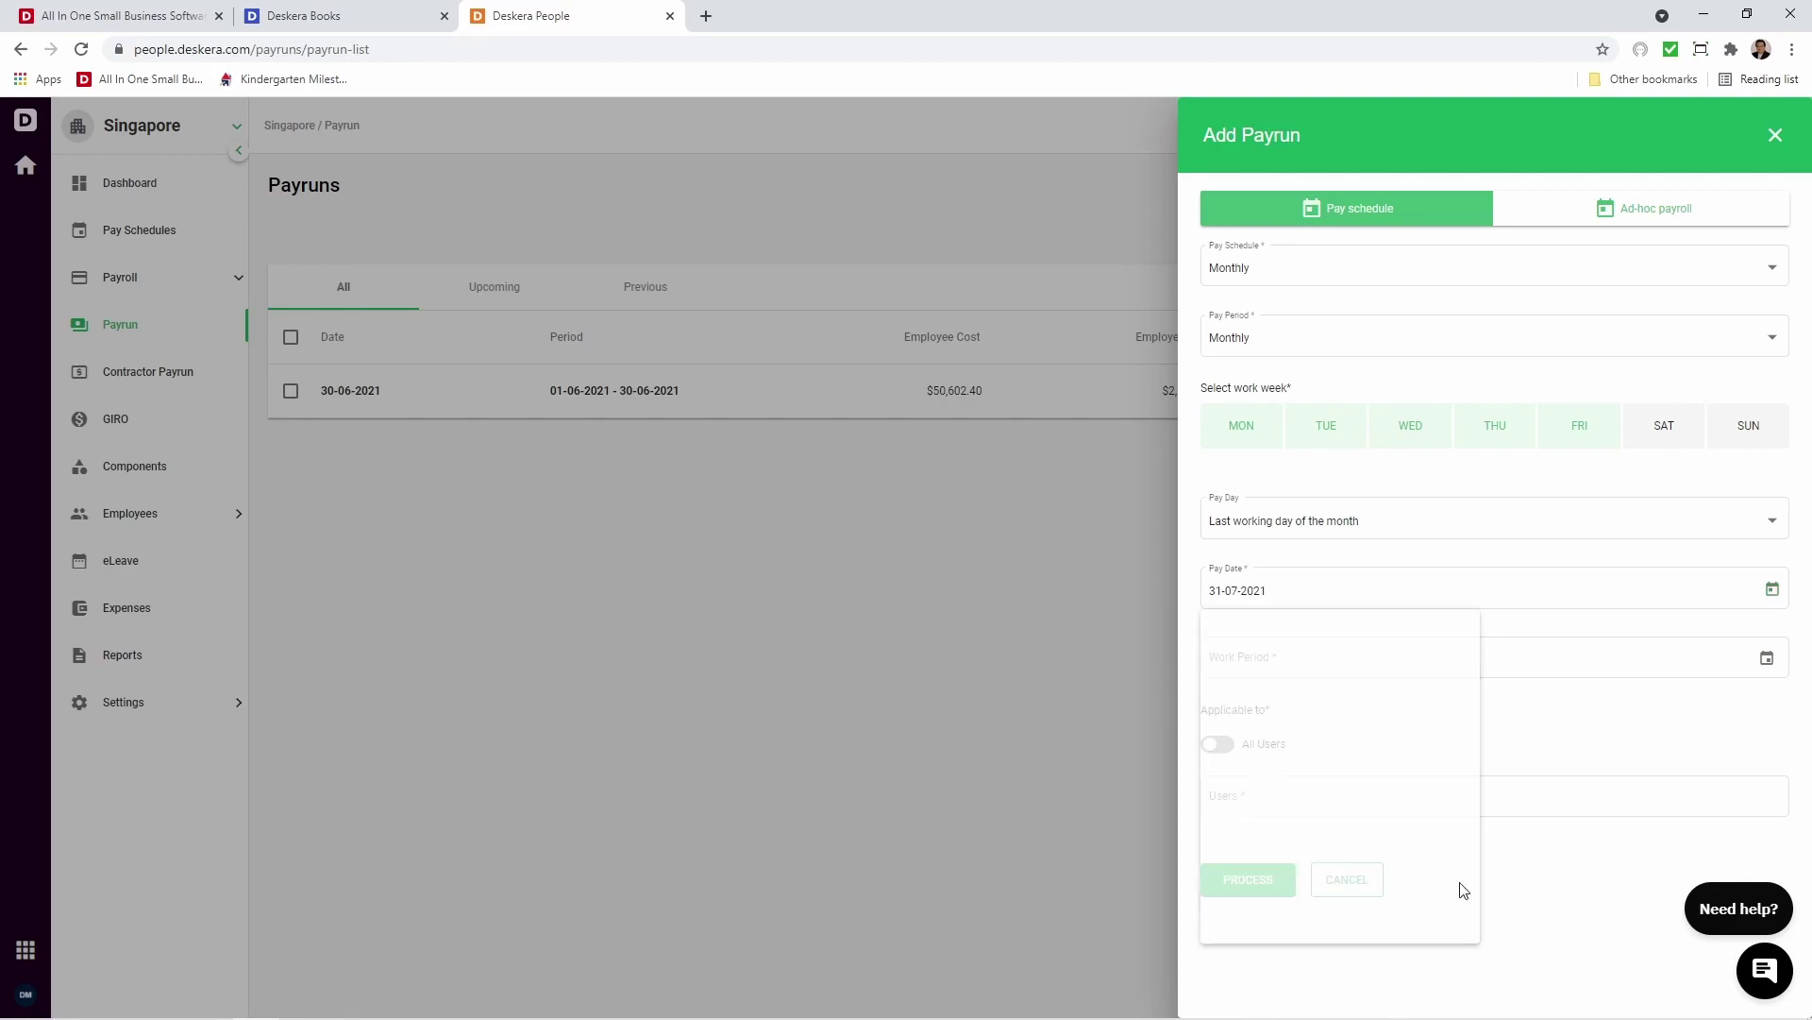
click(1766, 658)
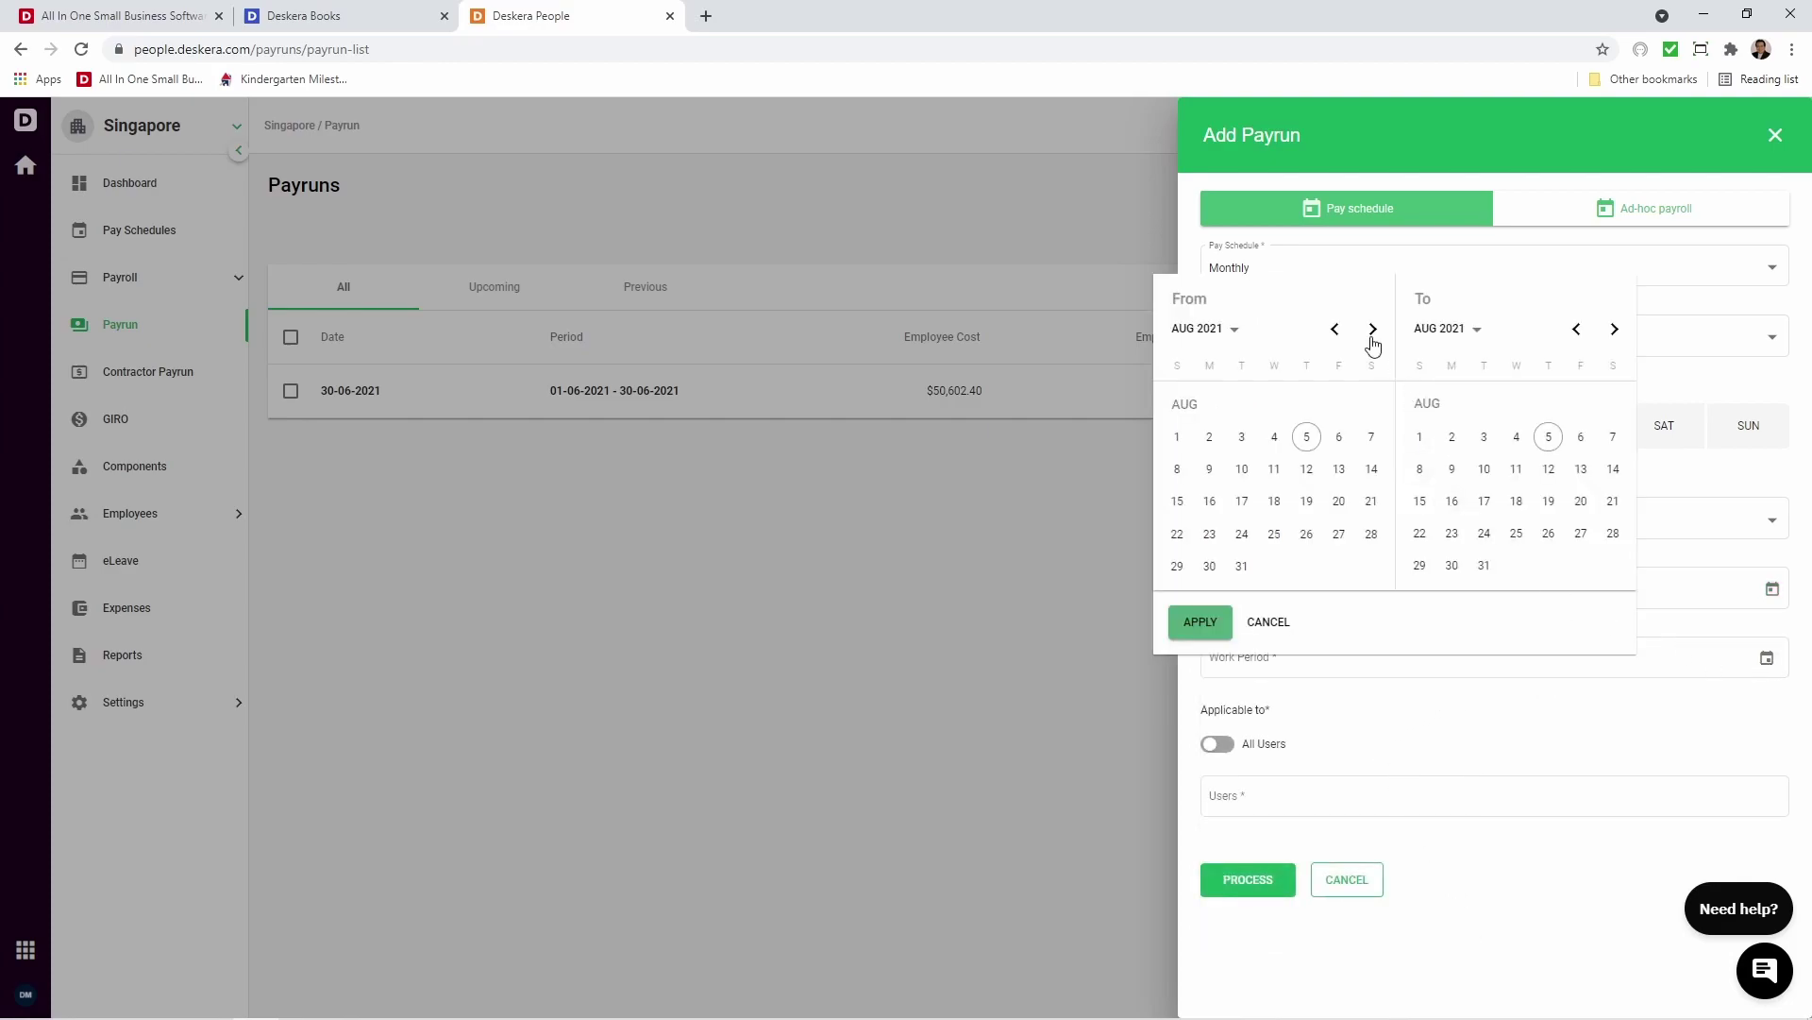
click(1335, 330)
click(1307, 405)
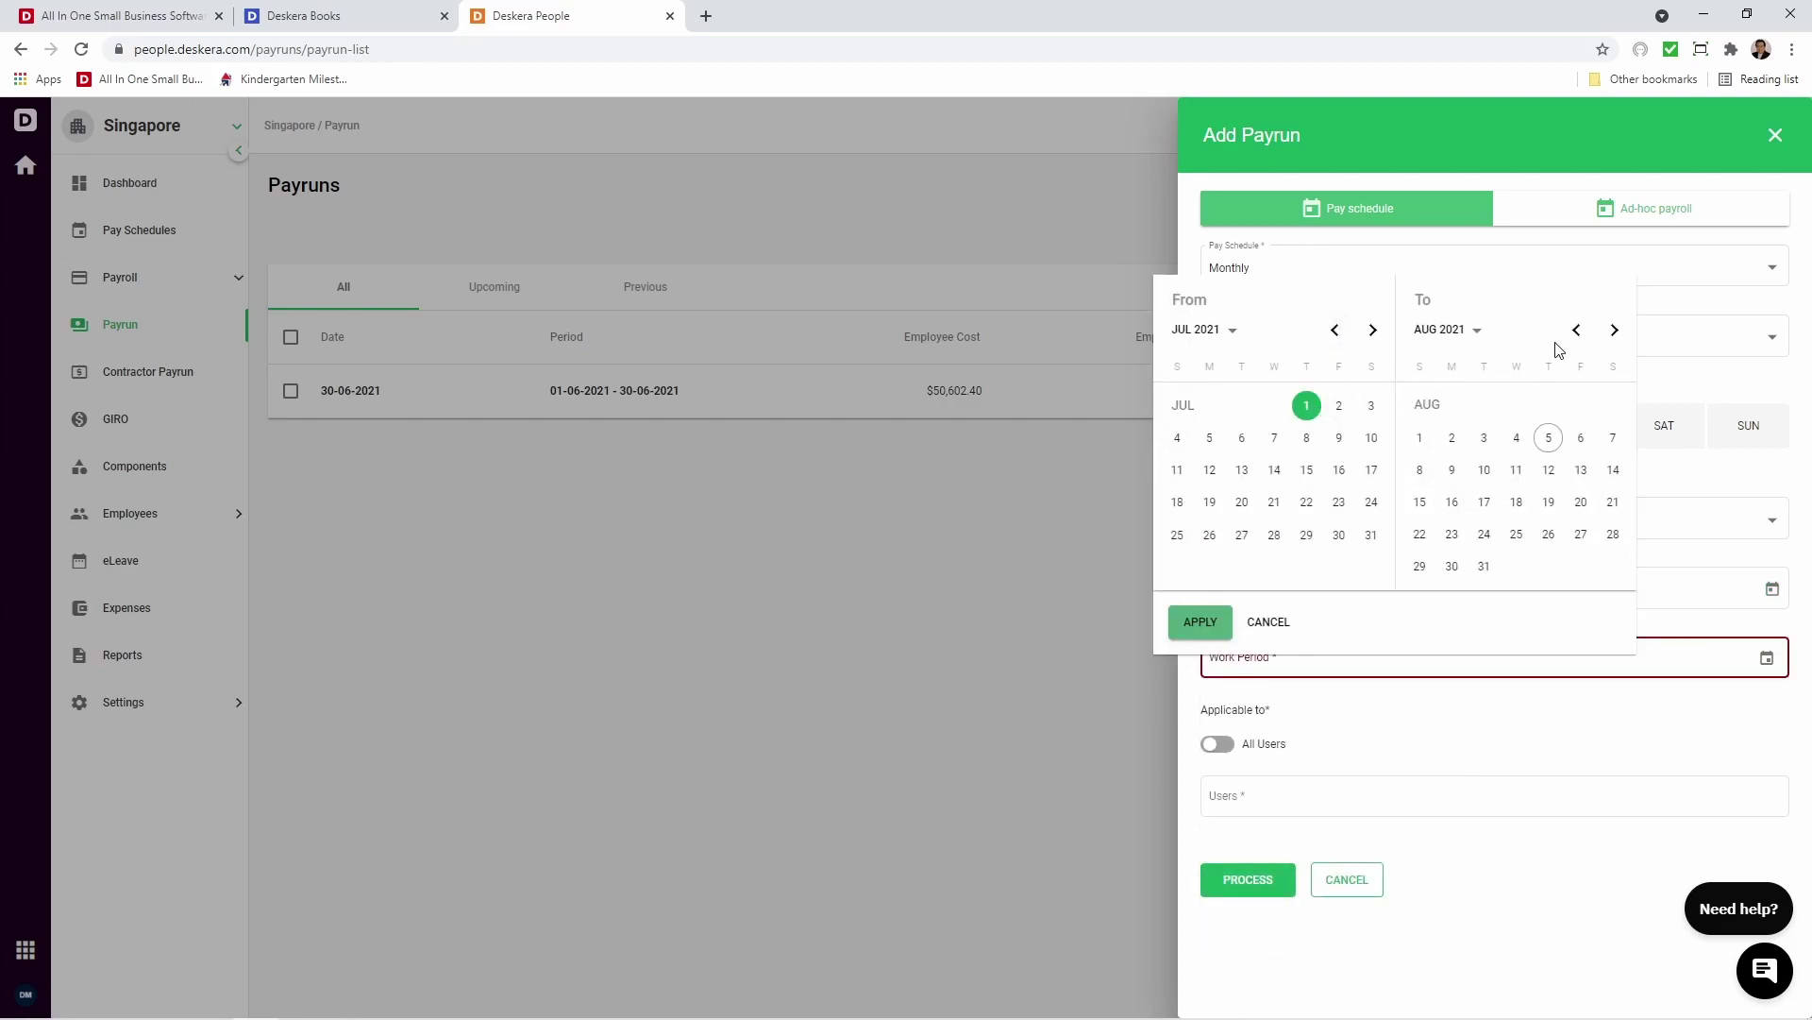
click(1590, 333)
click(1614, 565)
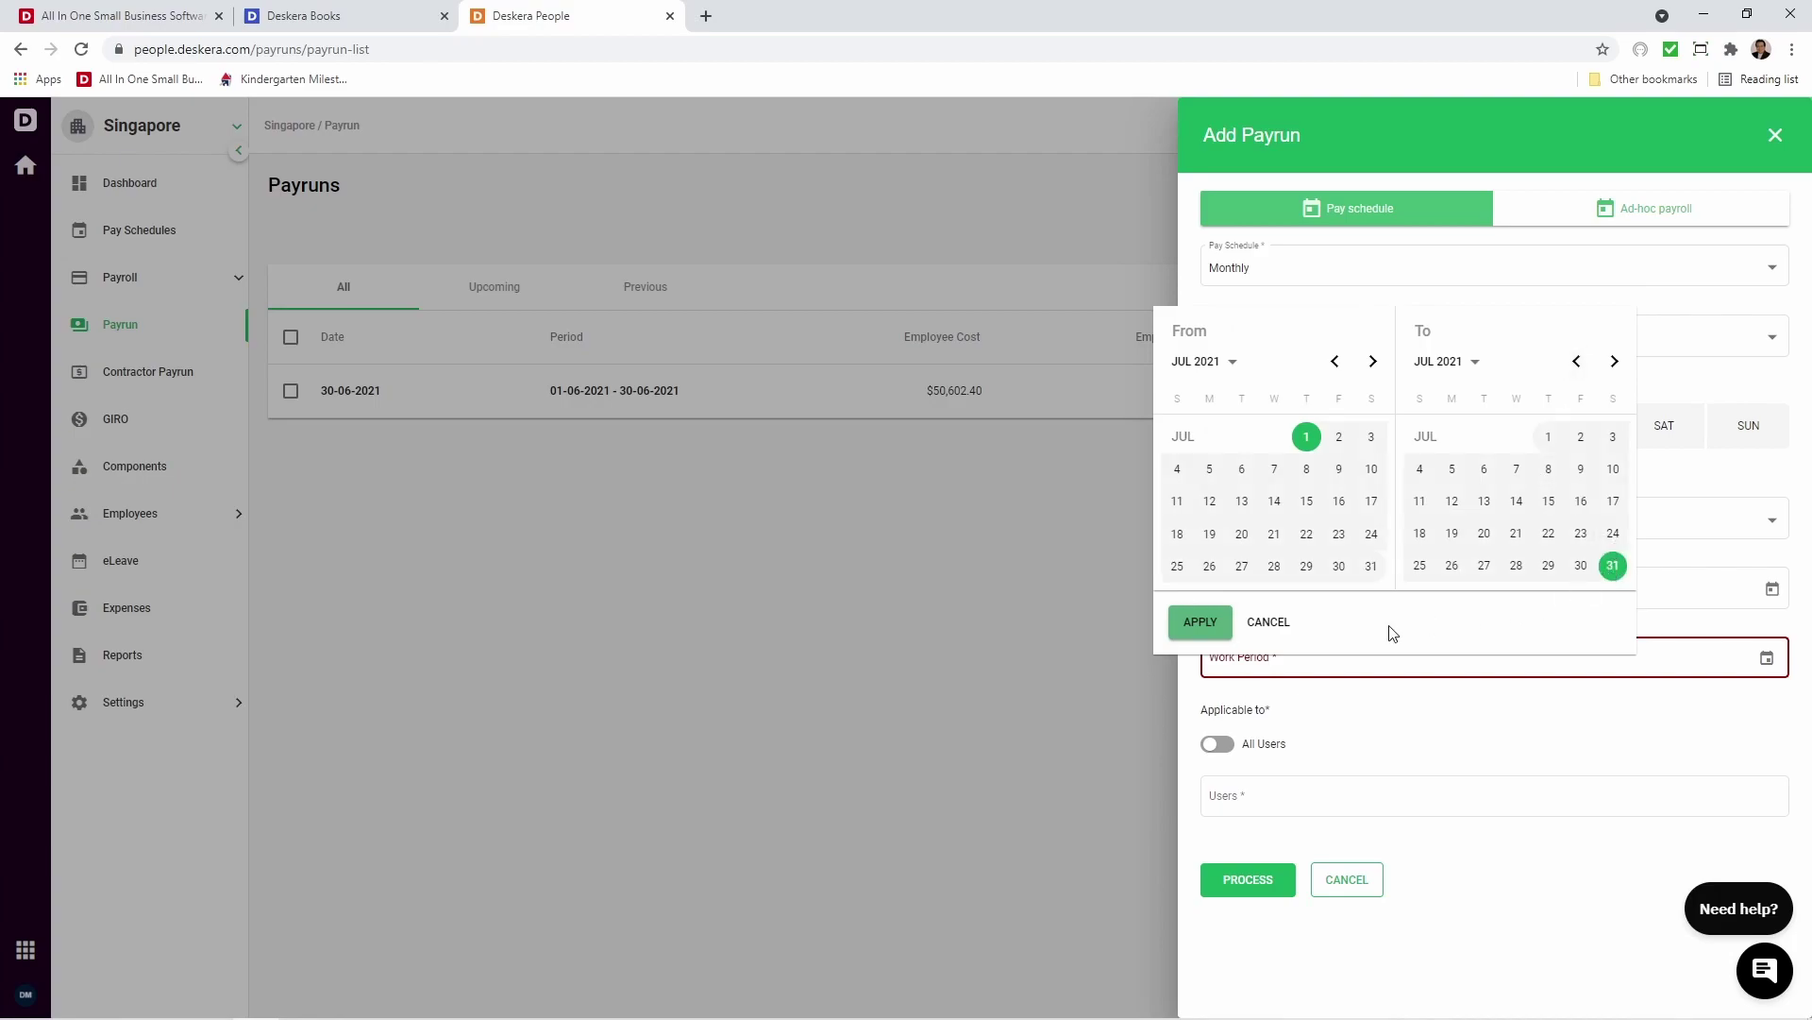
click(1199, 622)
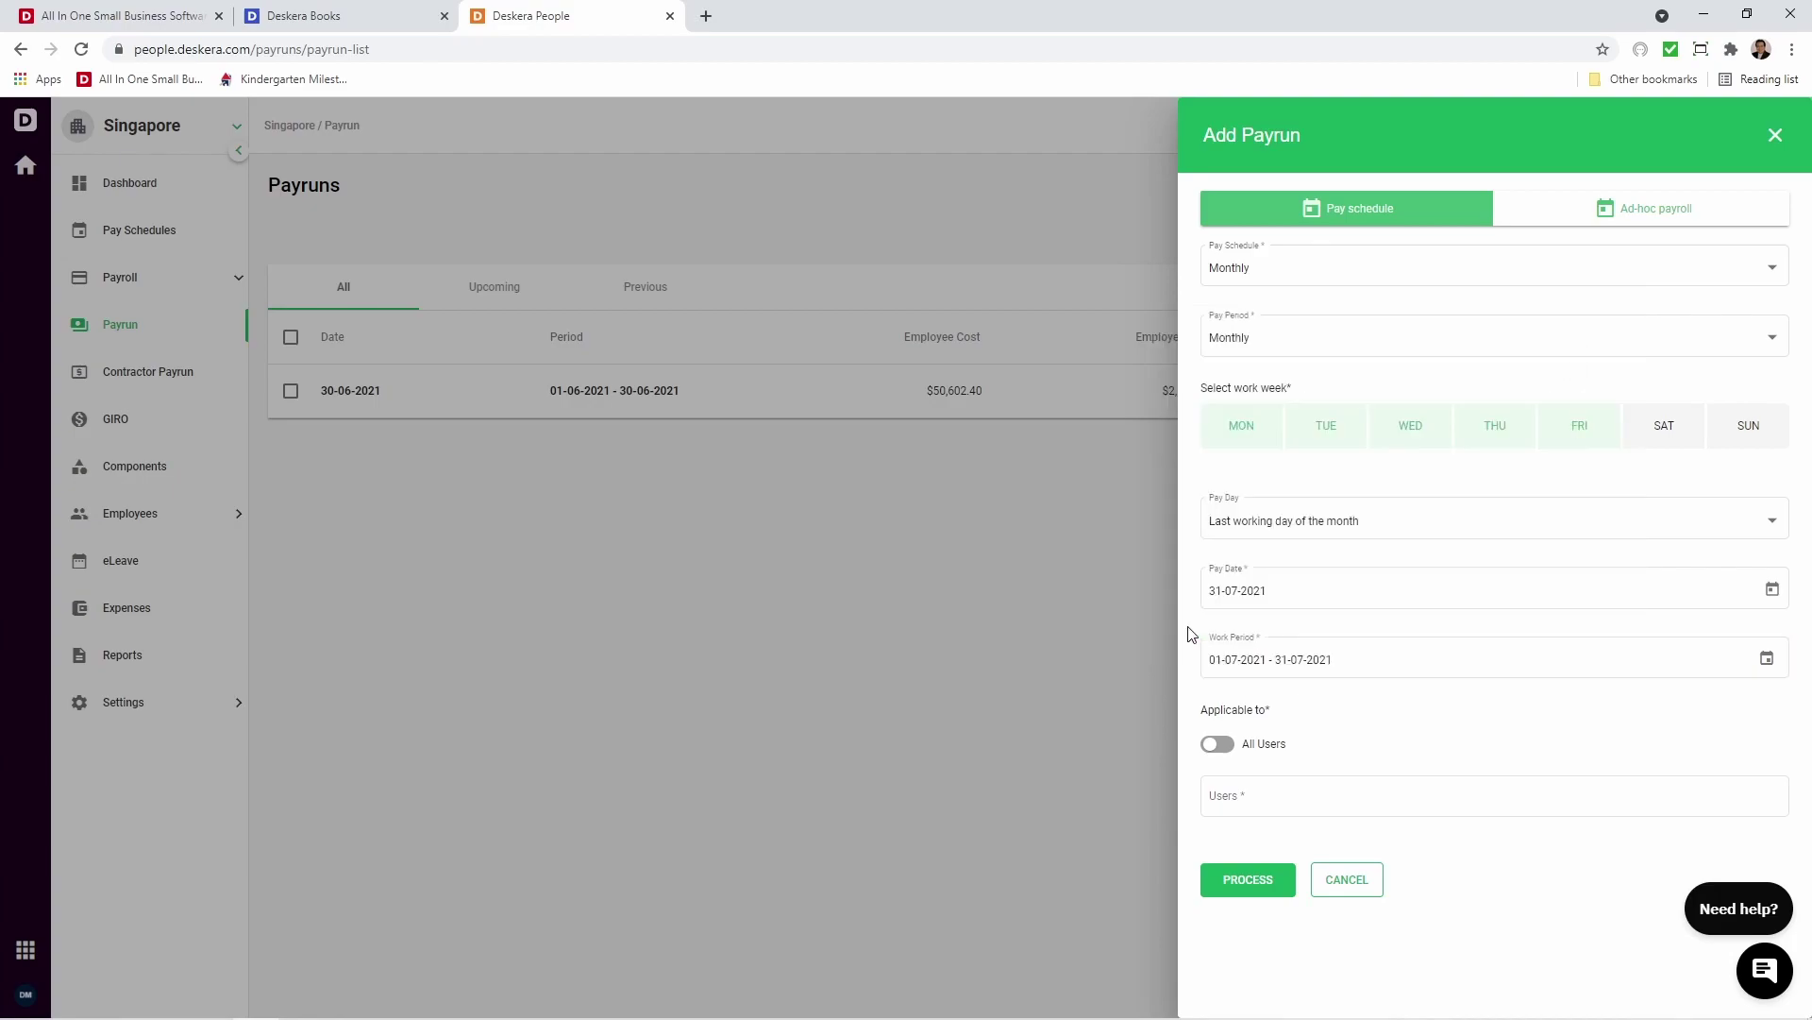
click(1221, 745)
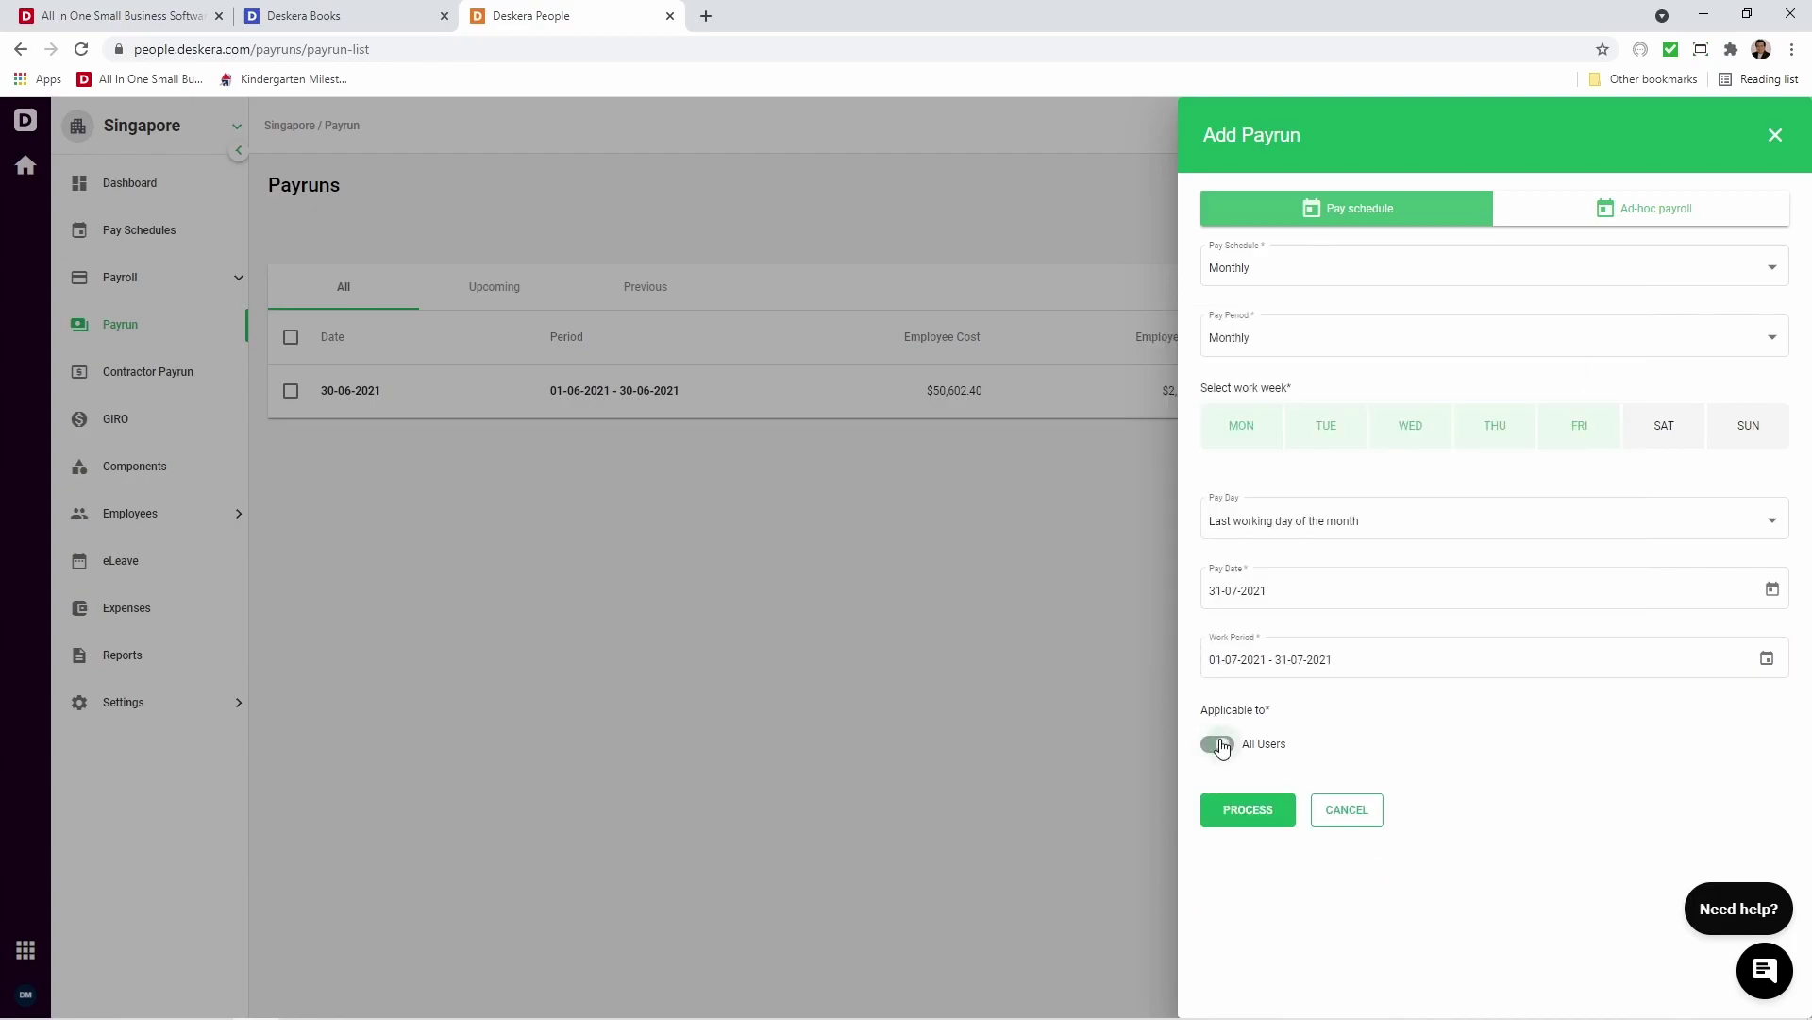
click(1261, 814)
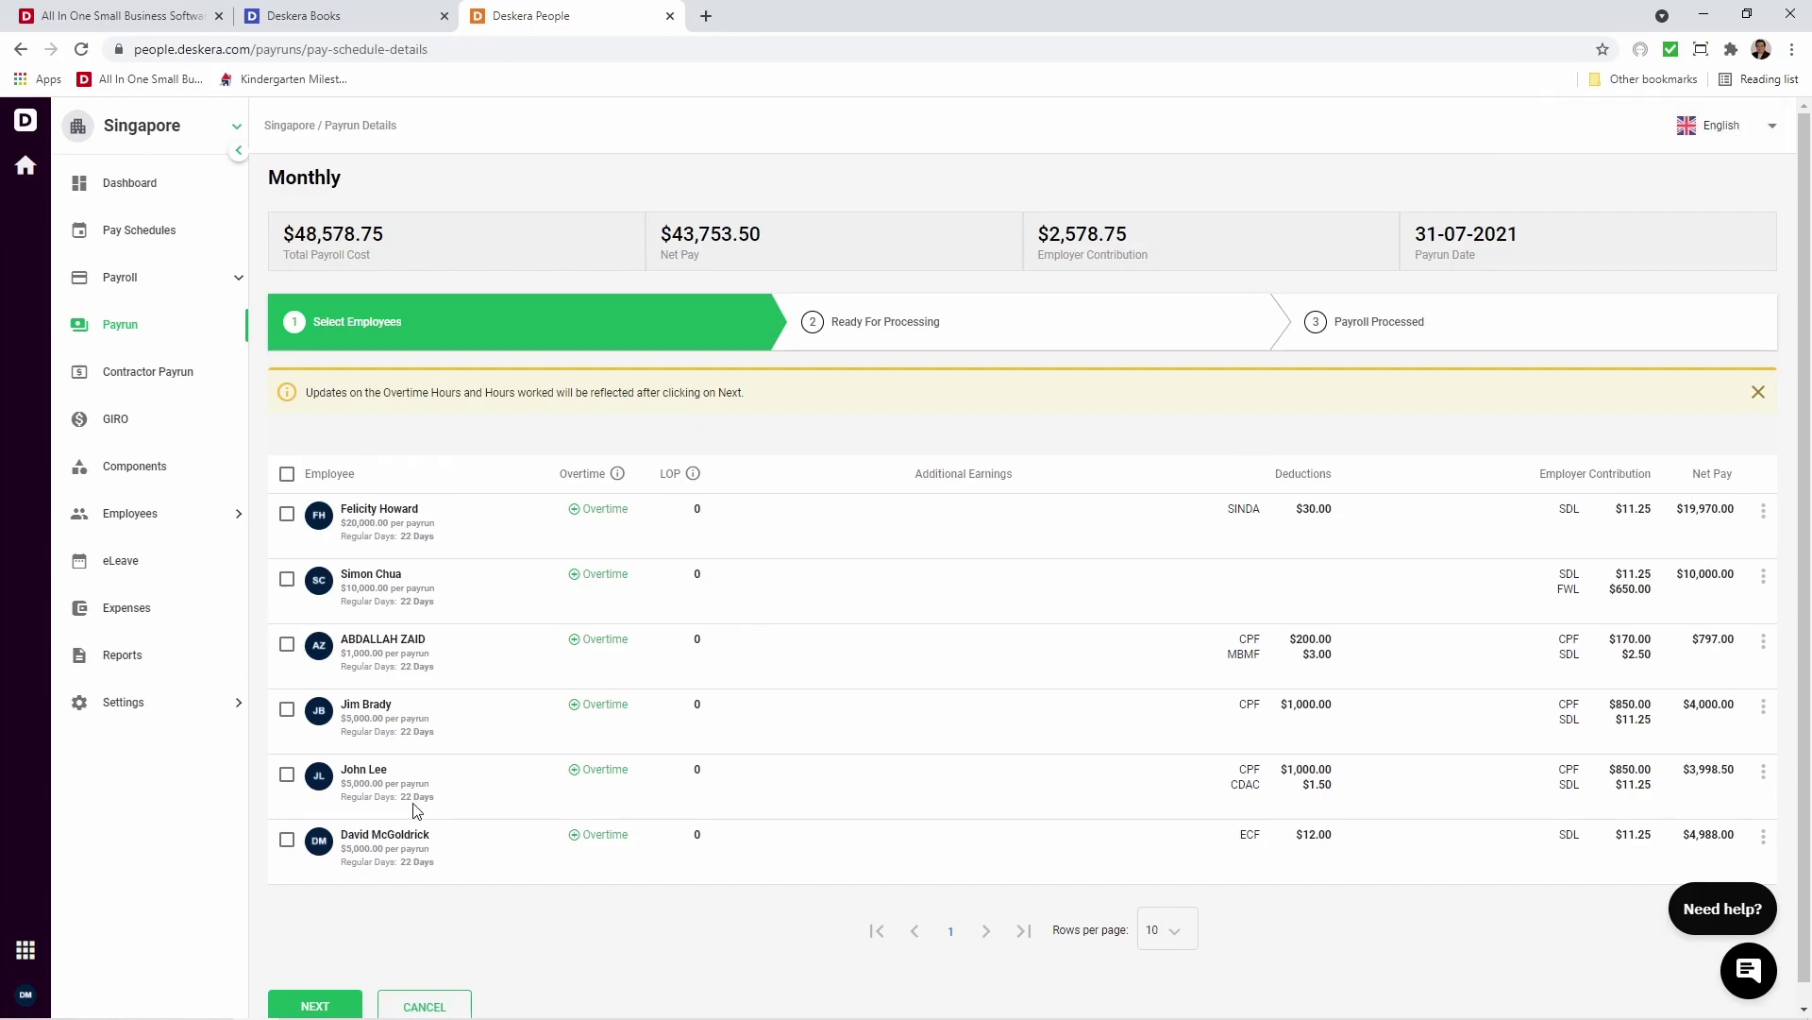
Confirm the six employees, process and approve the payroll, review the summary, then finish
click(343, 1008)
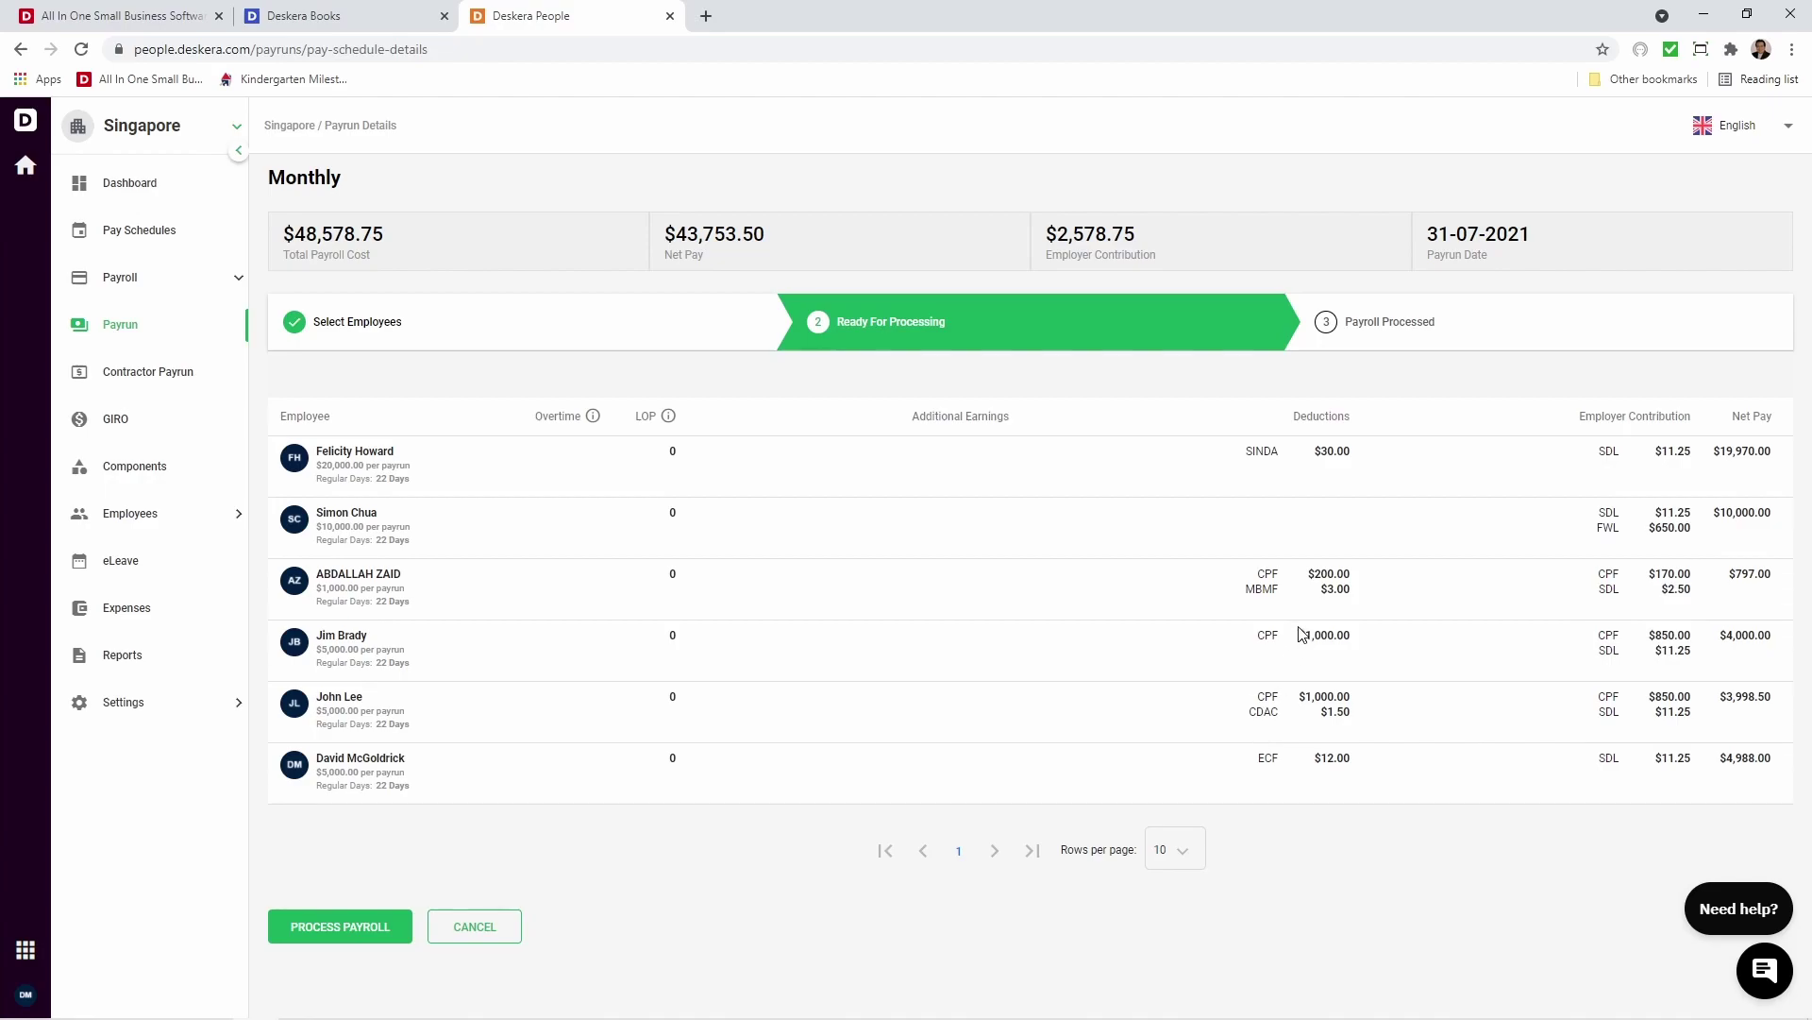
click(374, 928)
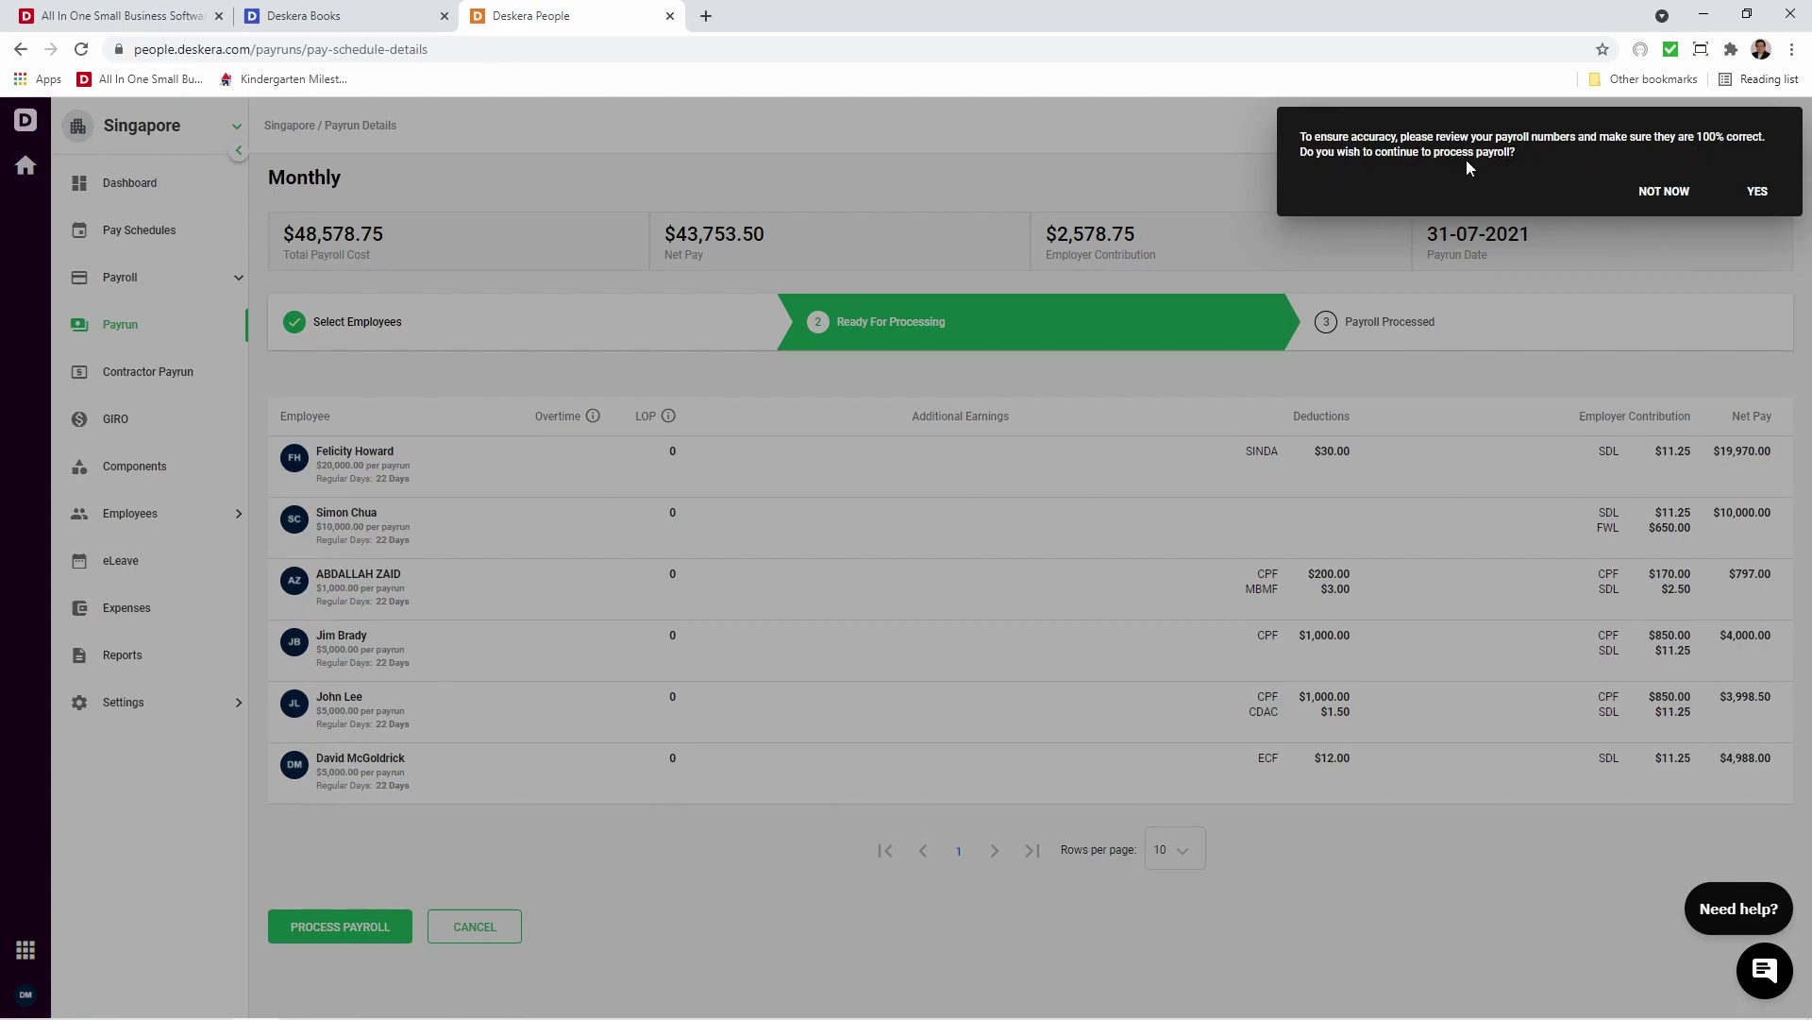
click(1758, 192)
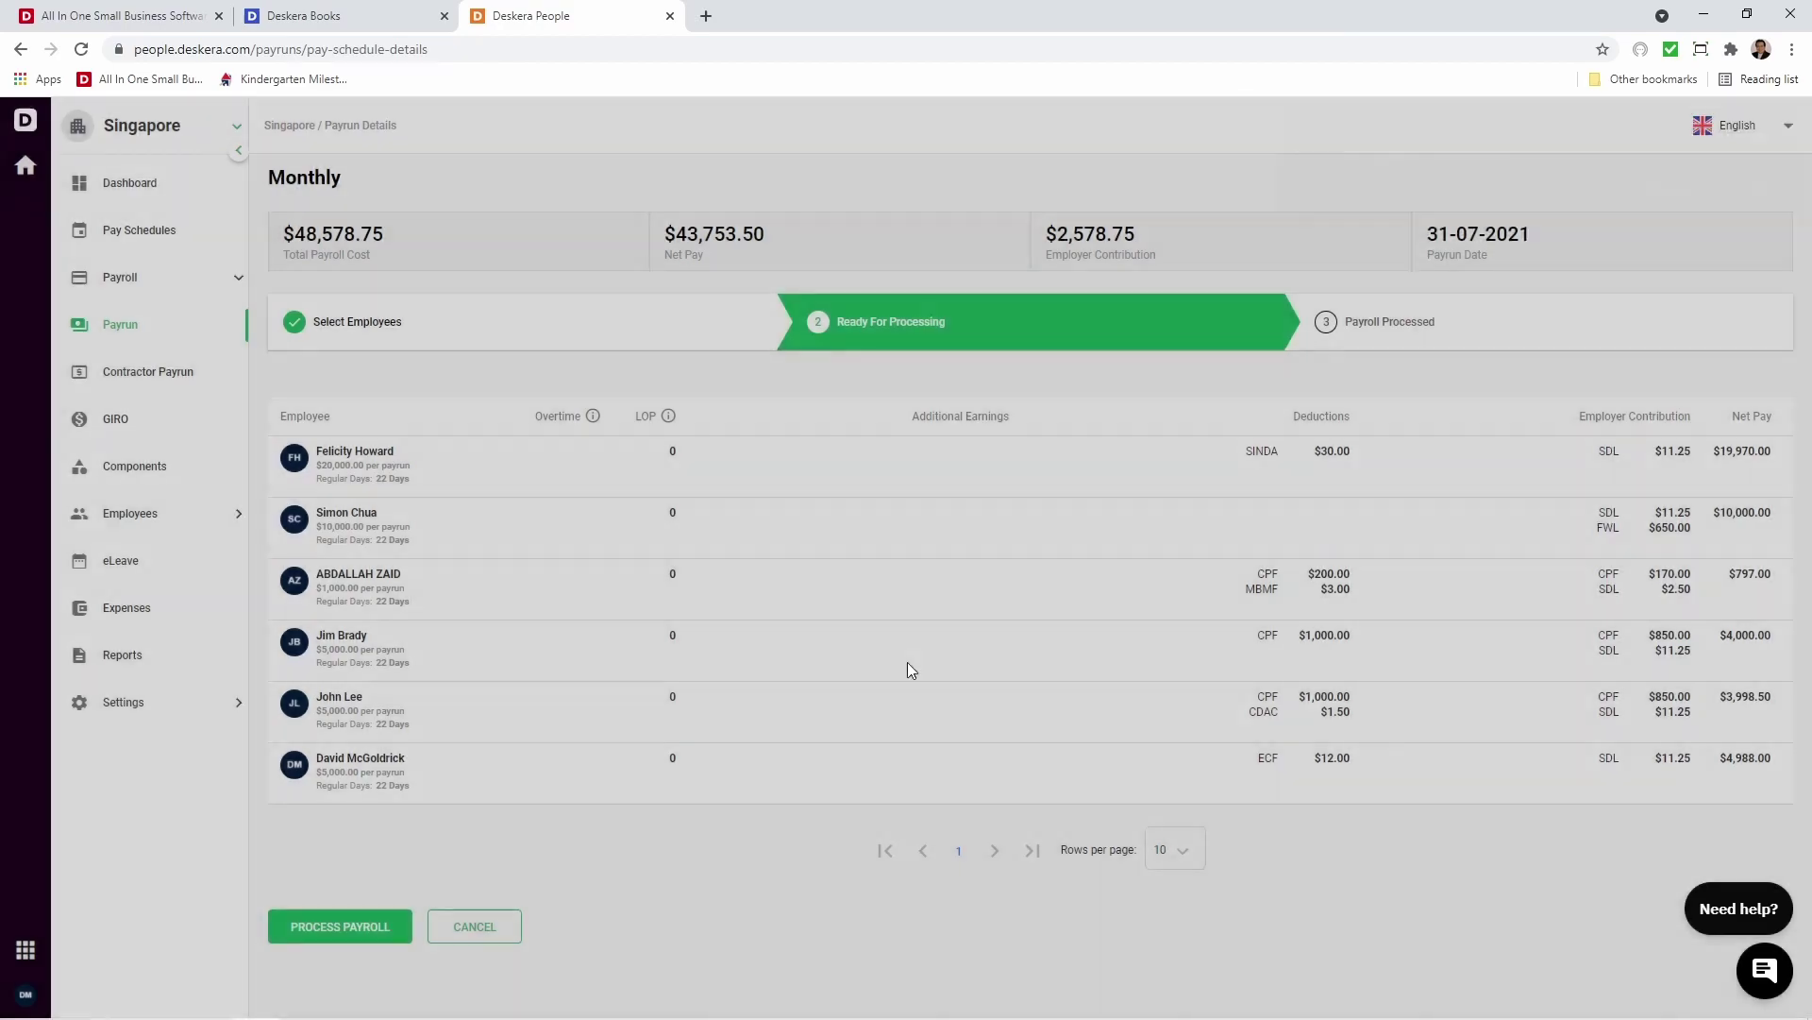
click(376, 545)
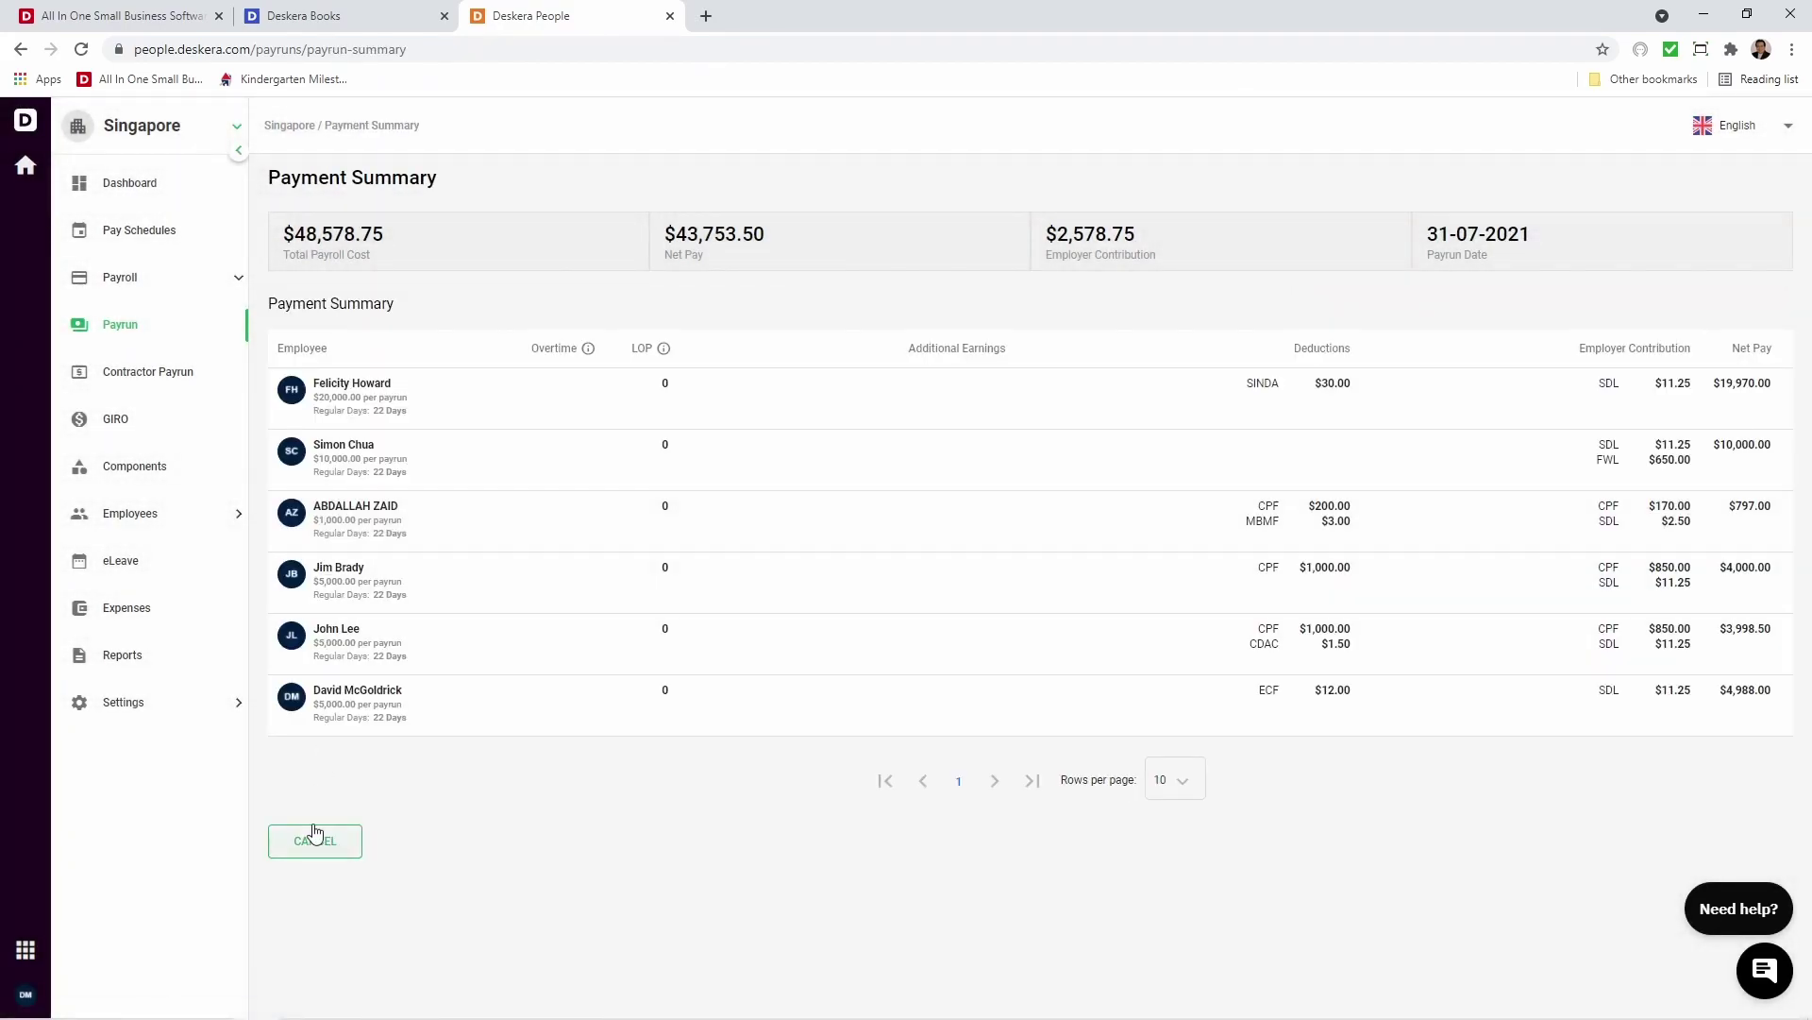
click(315, 838)
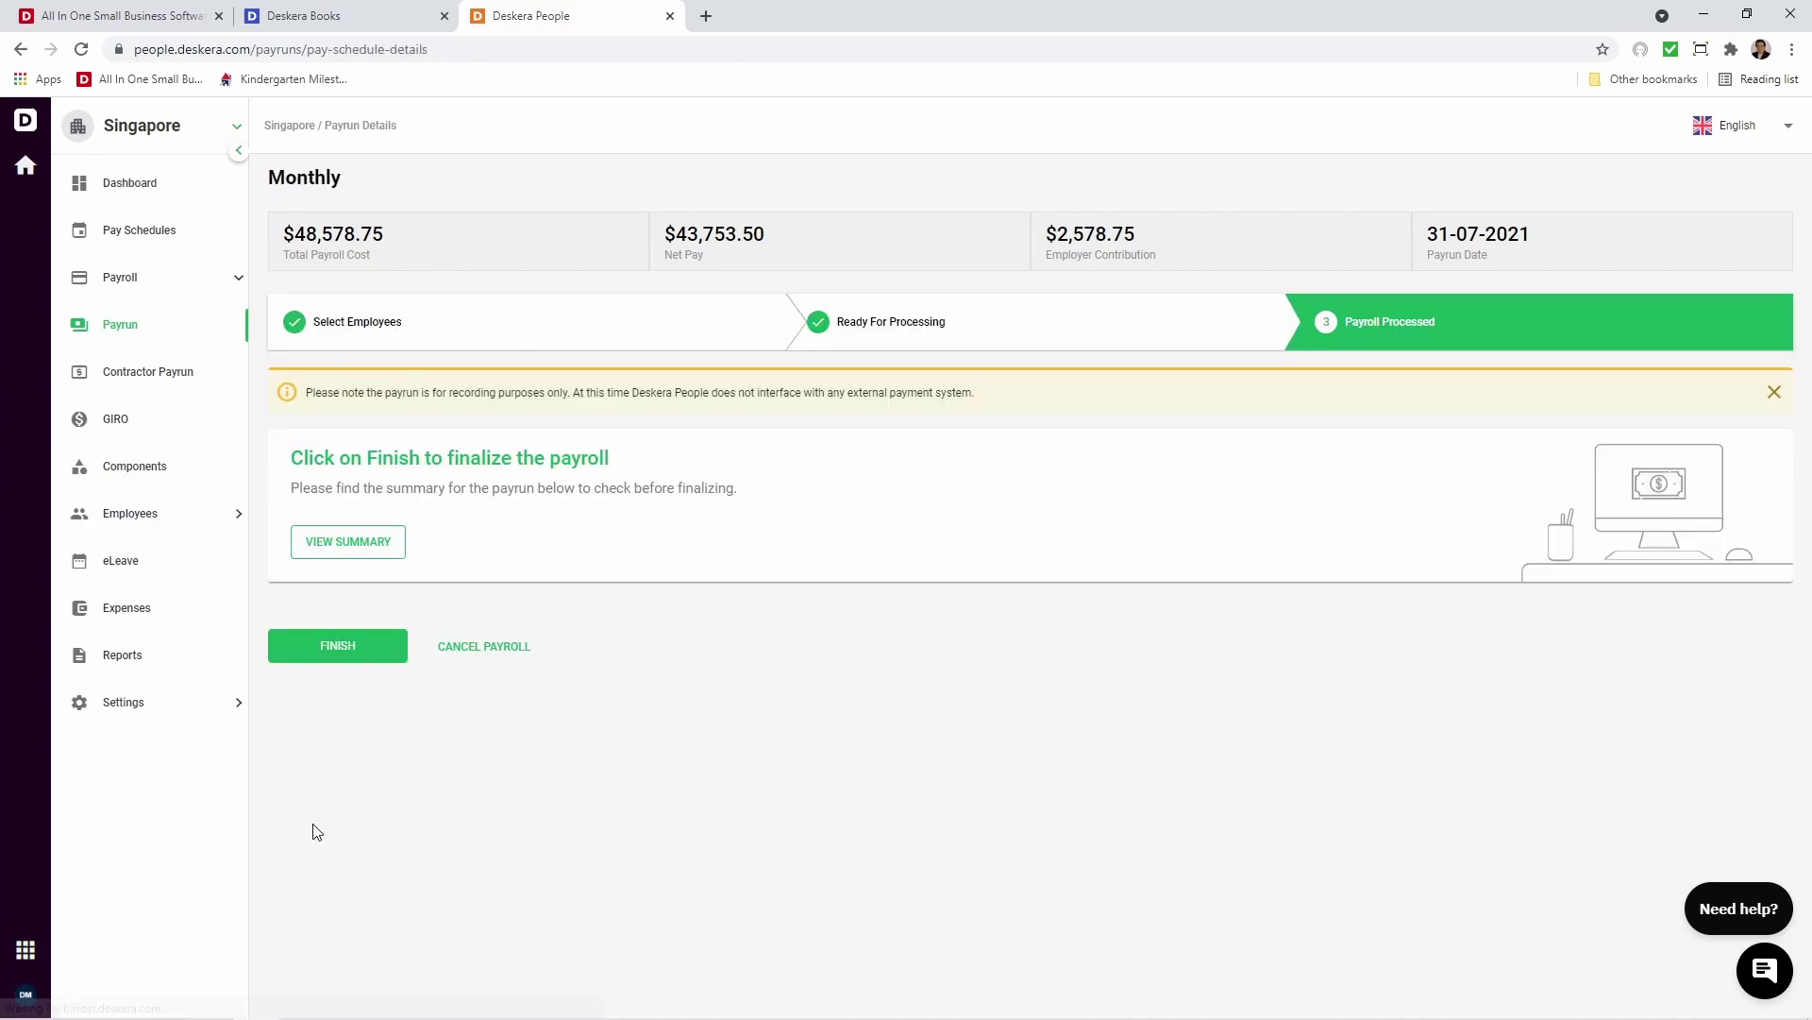
click(365, 652)
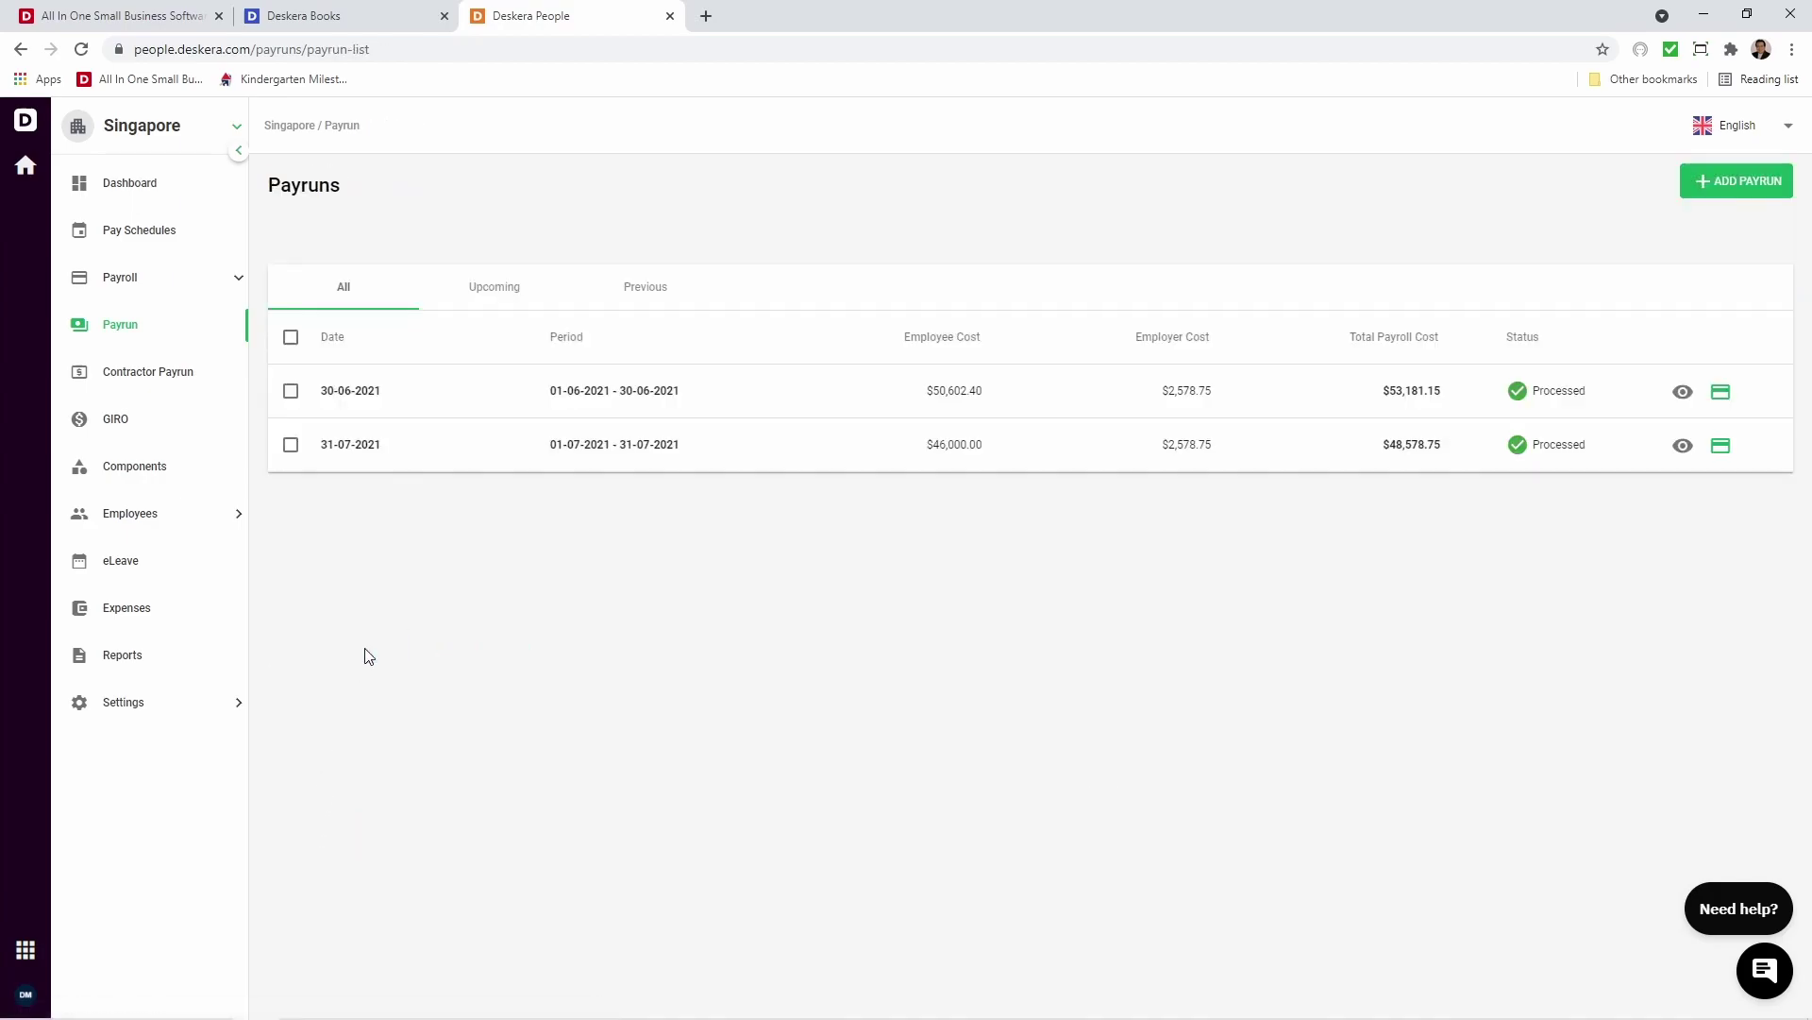
In Deskera Books, expand and then collapse JE-0000050's Salary Payable and Wage & Salary Expenses lines
click(347, 19)
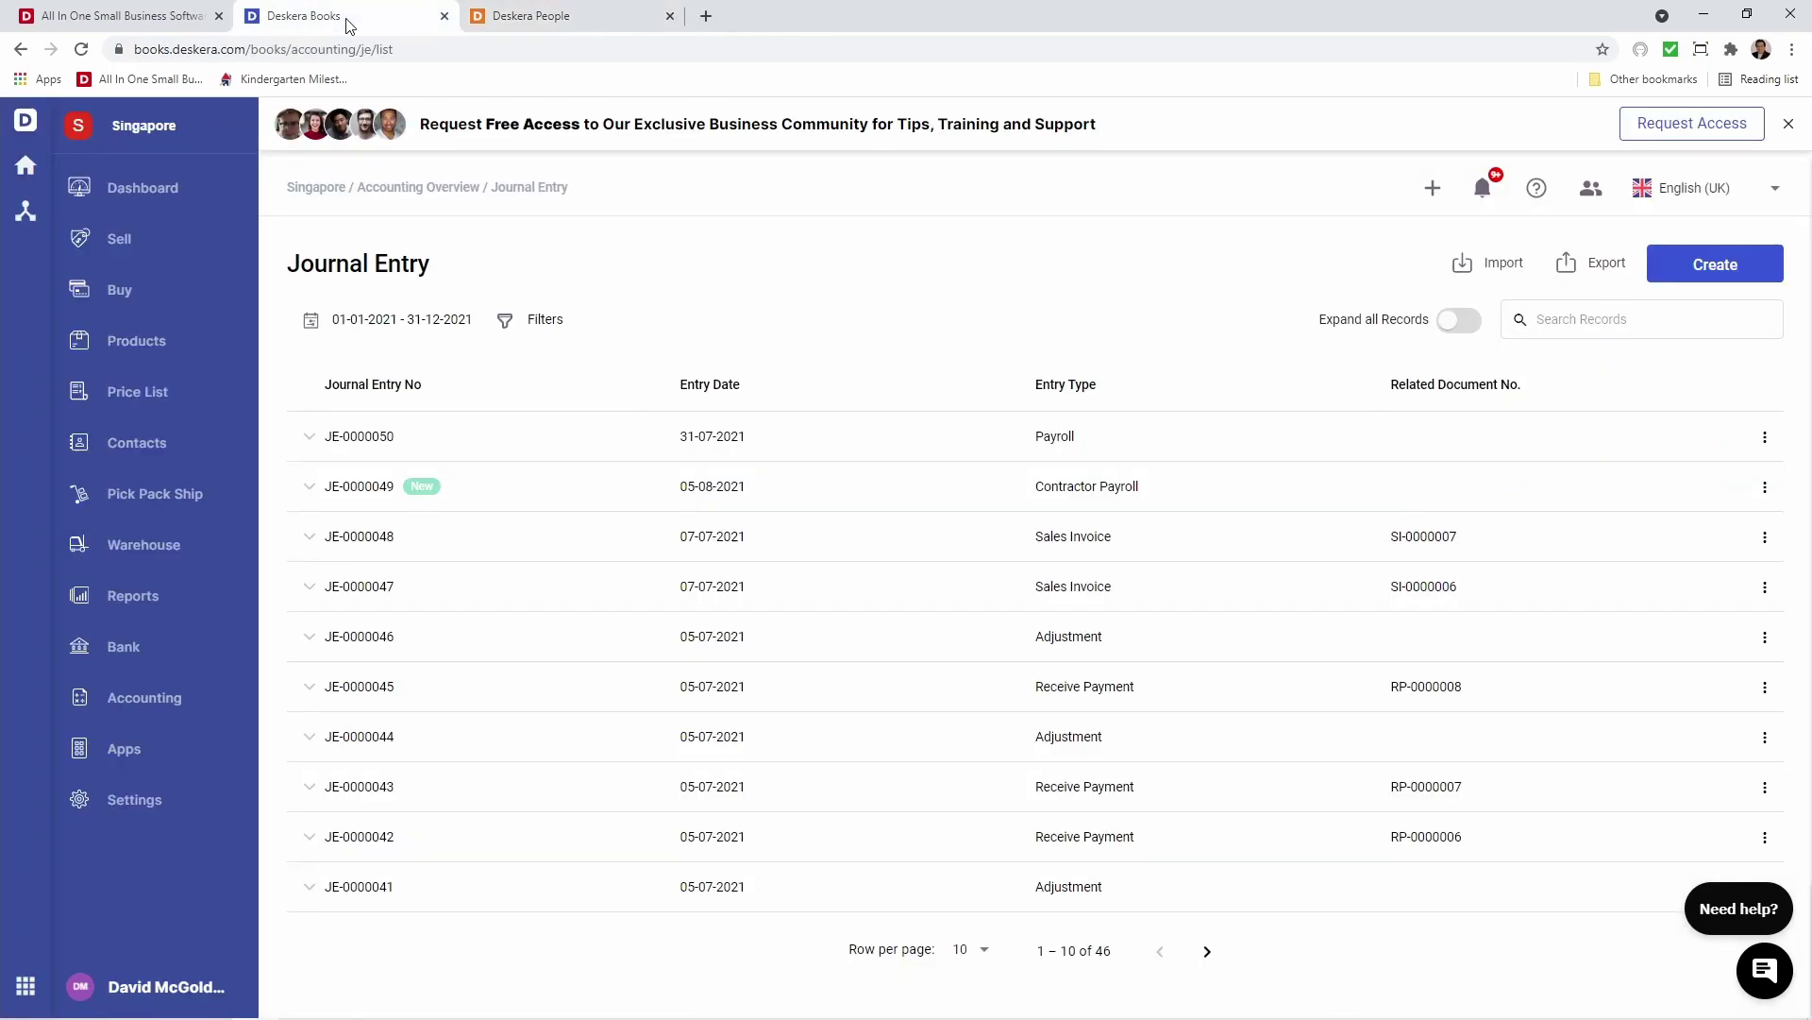
click(344, 444)
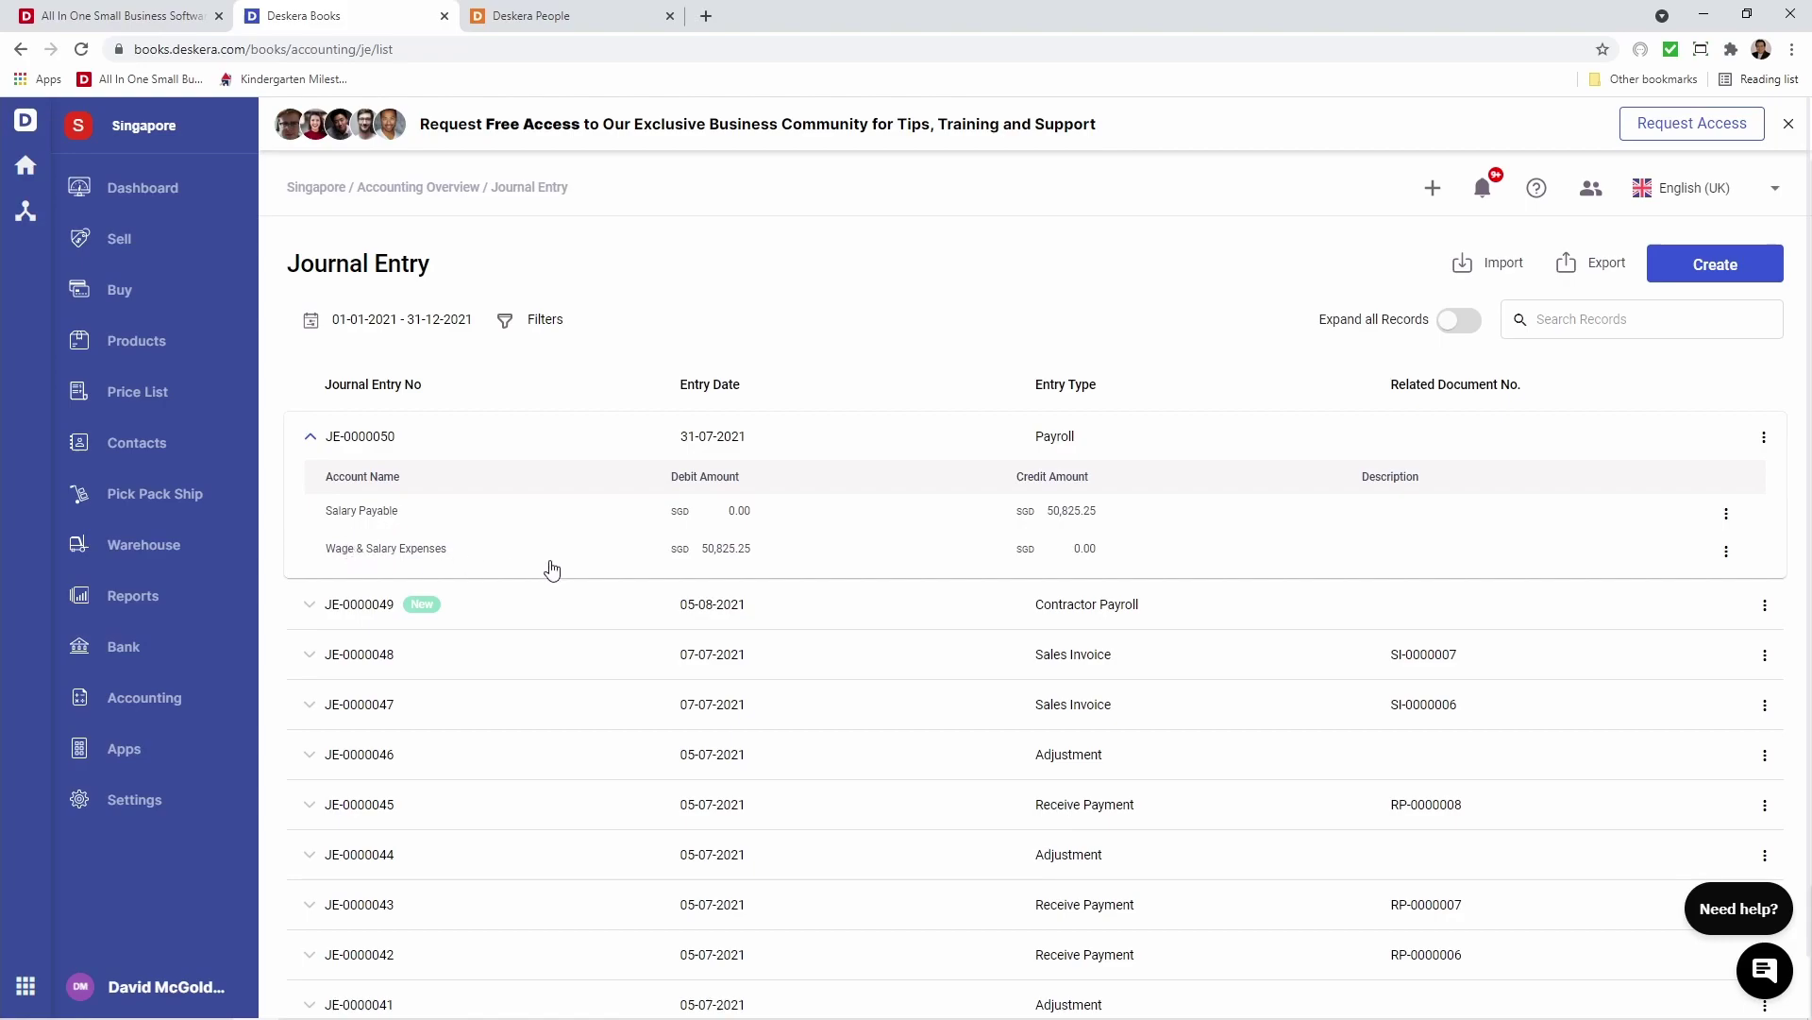
click(664, 438)
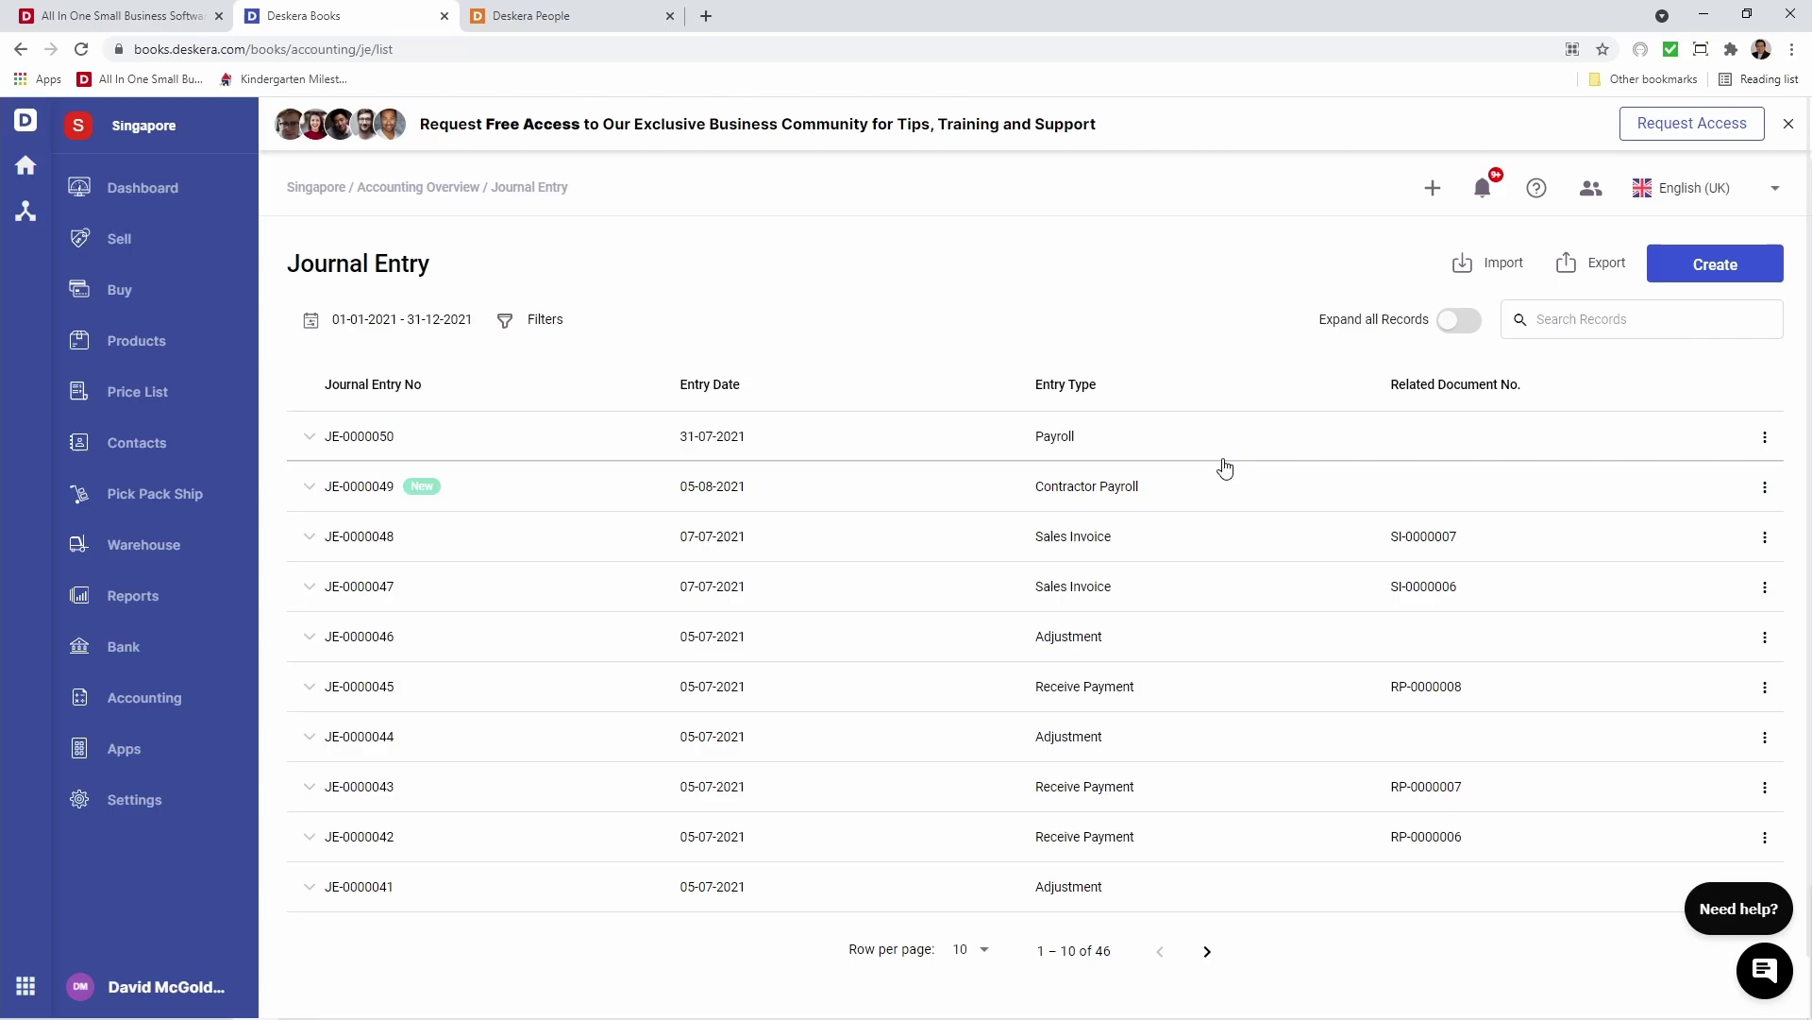